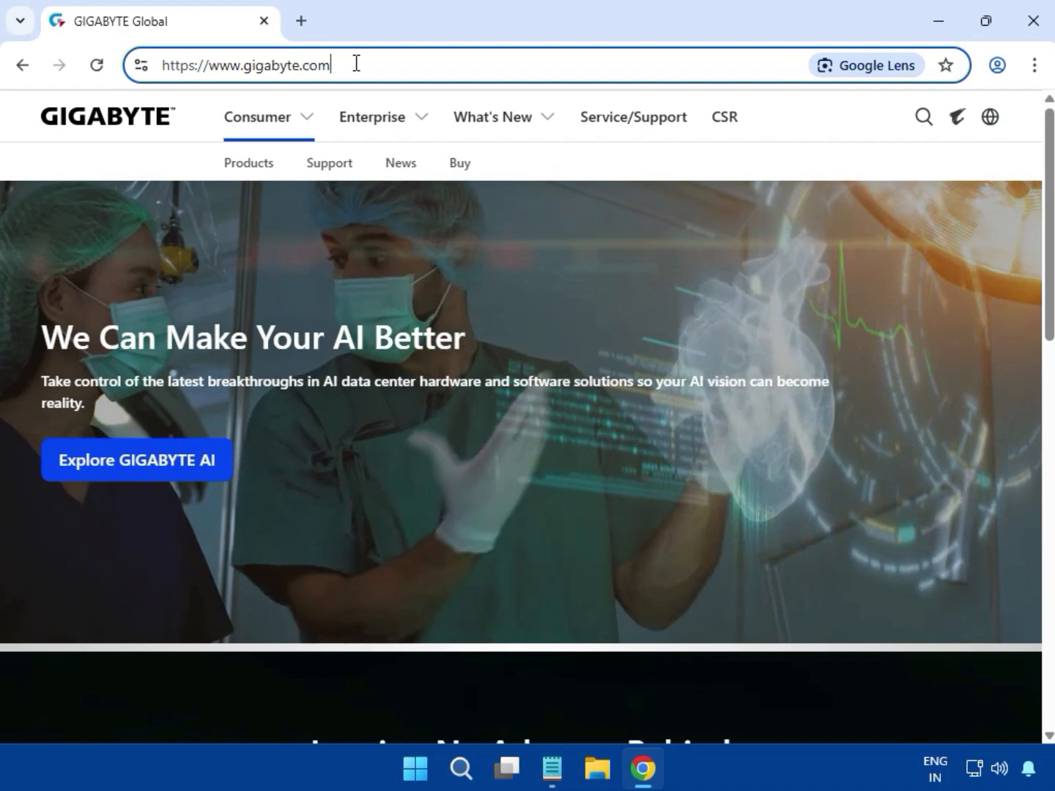
Search the GIGABYTE website for the motherboard model "B840M D2H".
{"action": "left_click", "coordinate": [26, 150]}
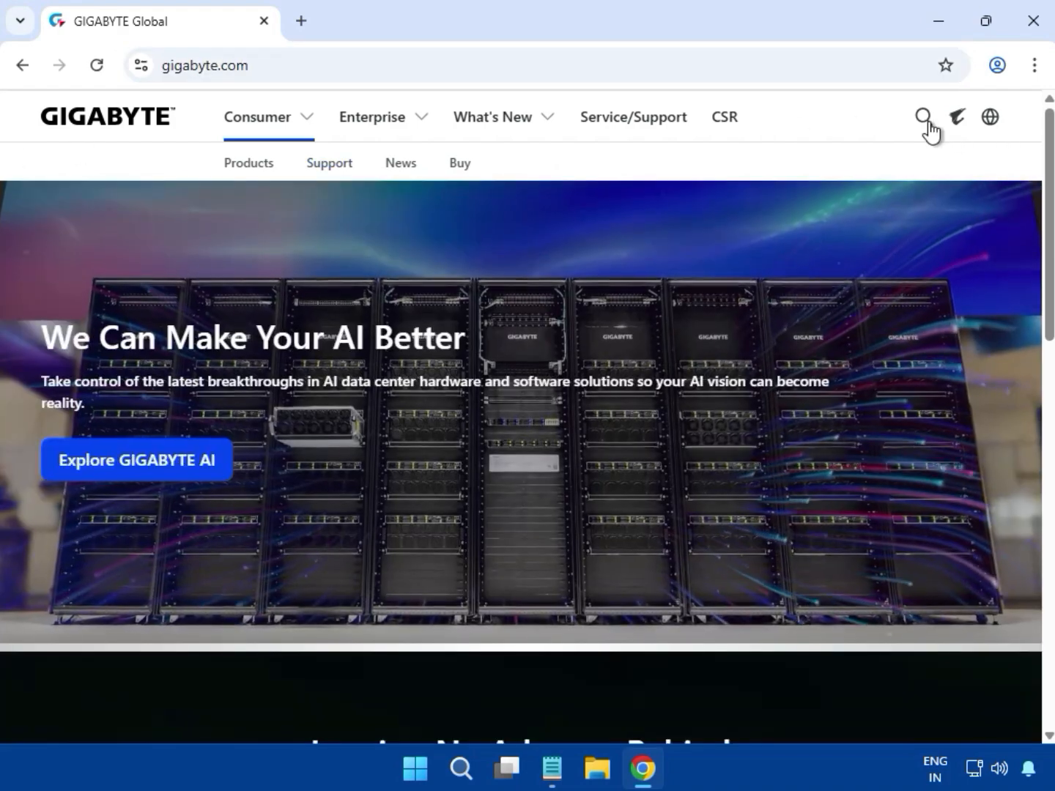
{"action": "left_click", "coordinate": [920, 123]}
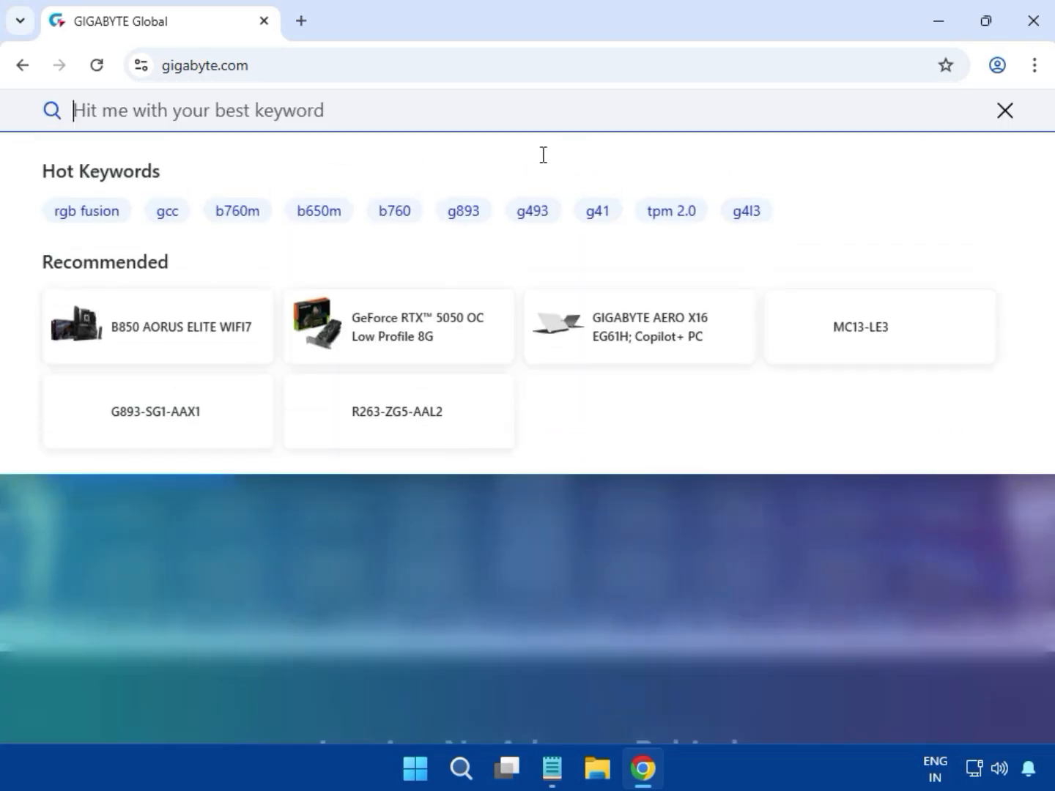
{"action": "type", "text": "B840M D2H"}
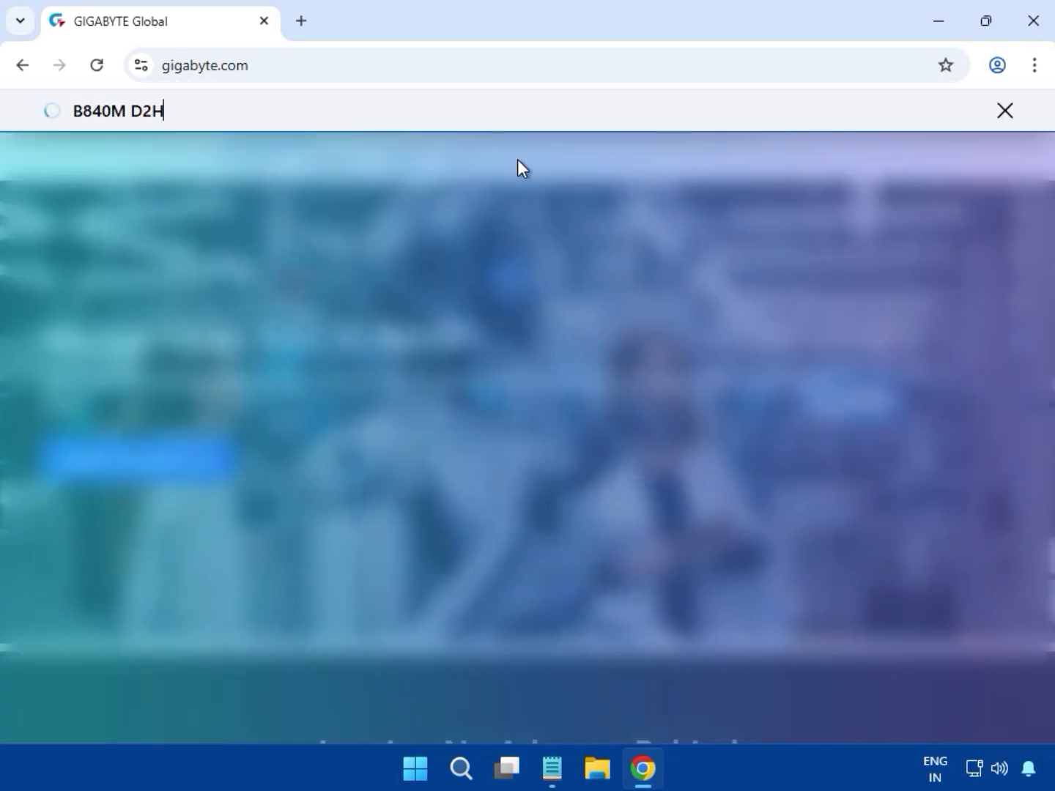
{"action": "key", "text": "Return"}
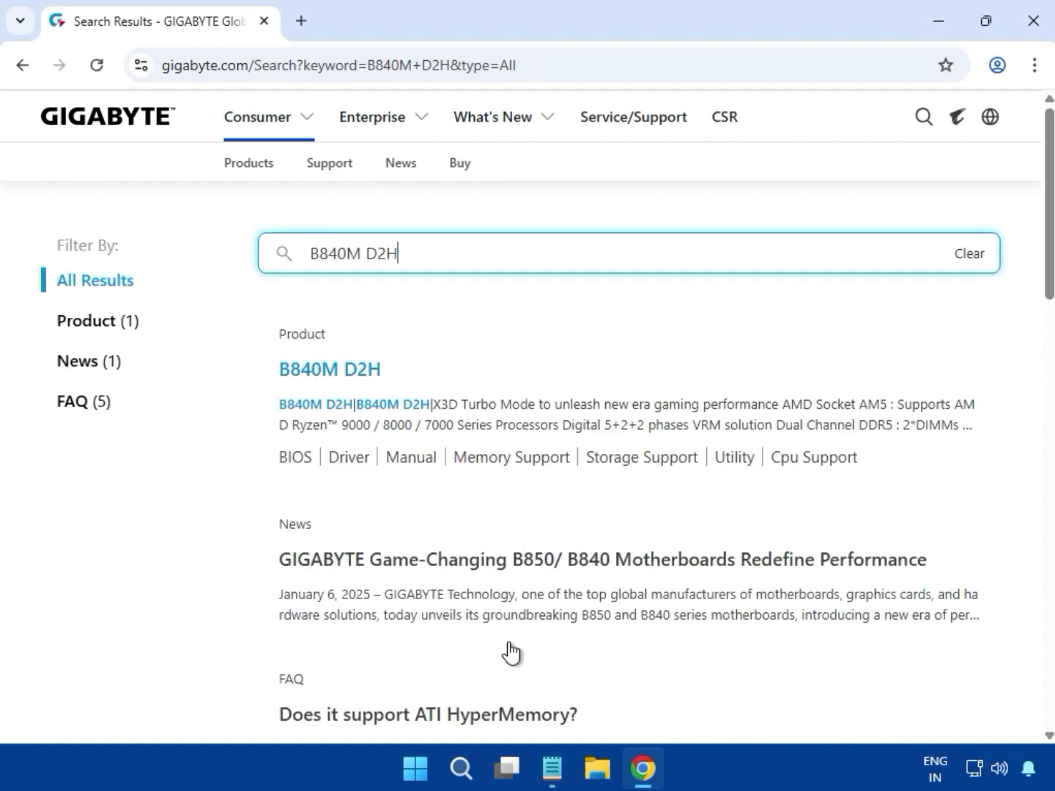
Filter the results to products and open the support downloads page of the B840M D2H motherboard.
{"action": "left_click", "coordinate": [108, 326]}
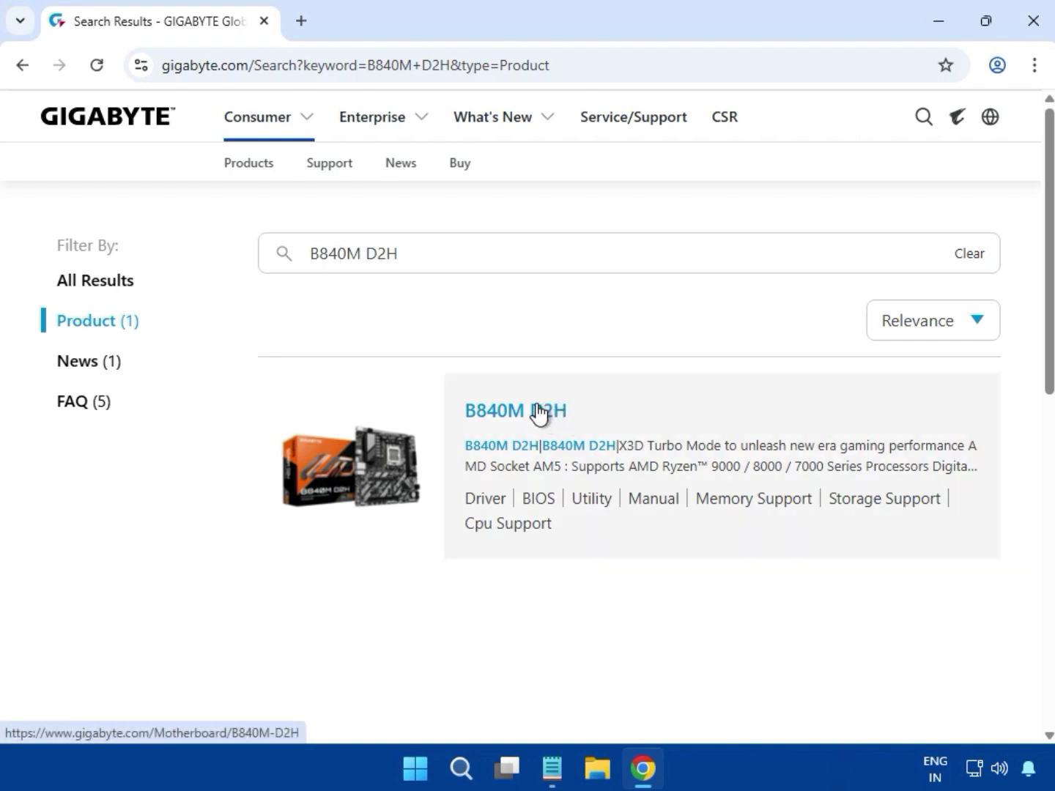
{"action": "left_click", "coordinate": [537, 407]}
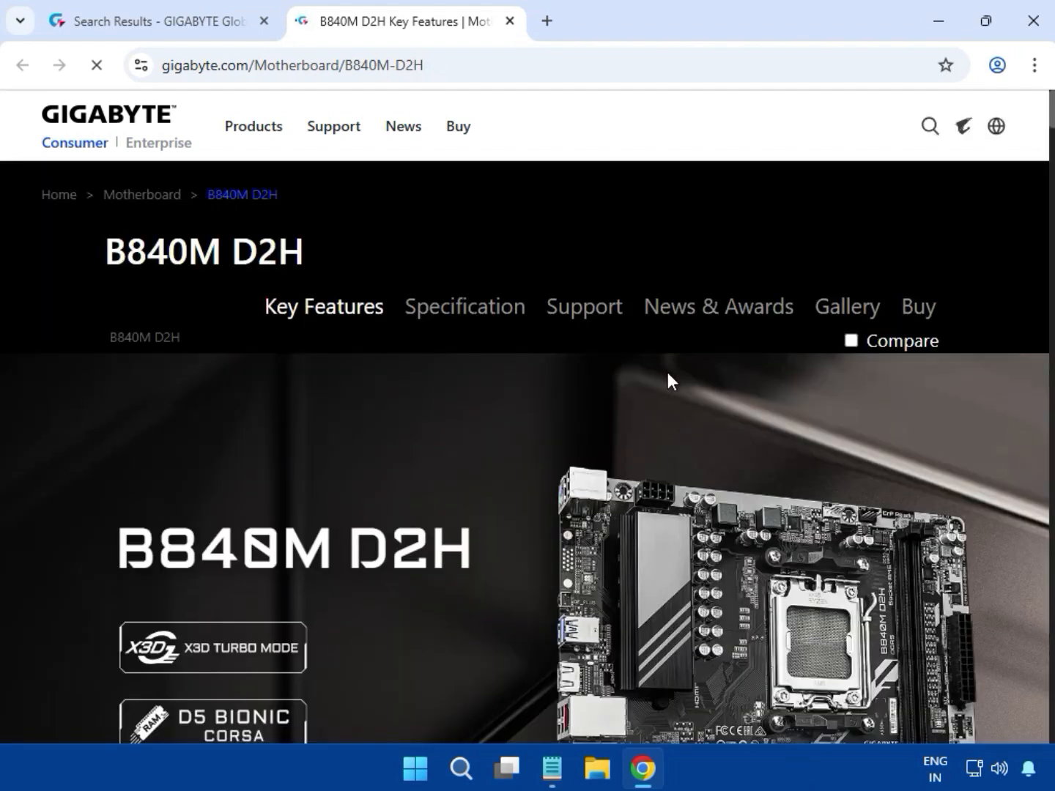
{"action": "left_click", "coordinate": [571, 311]}
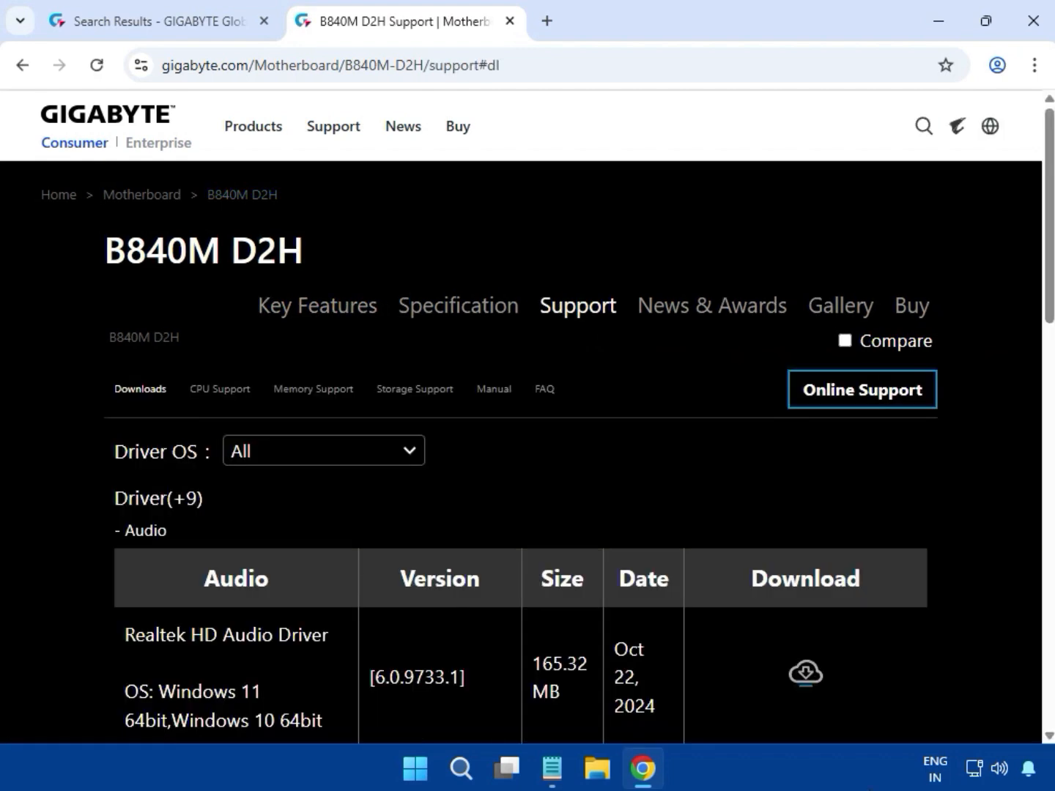
Set the Driver OS to Windows 11 64bit and review the driver categories listed for it.
{"action": "left_click", "coordinate": [315, 464]}
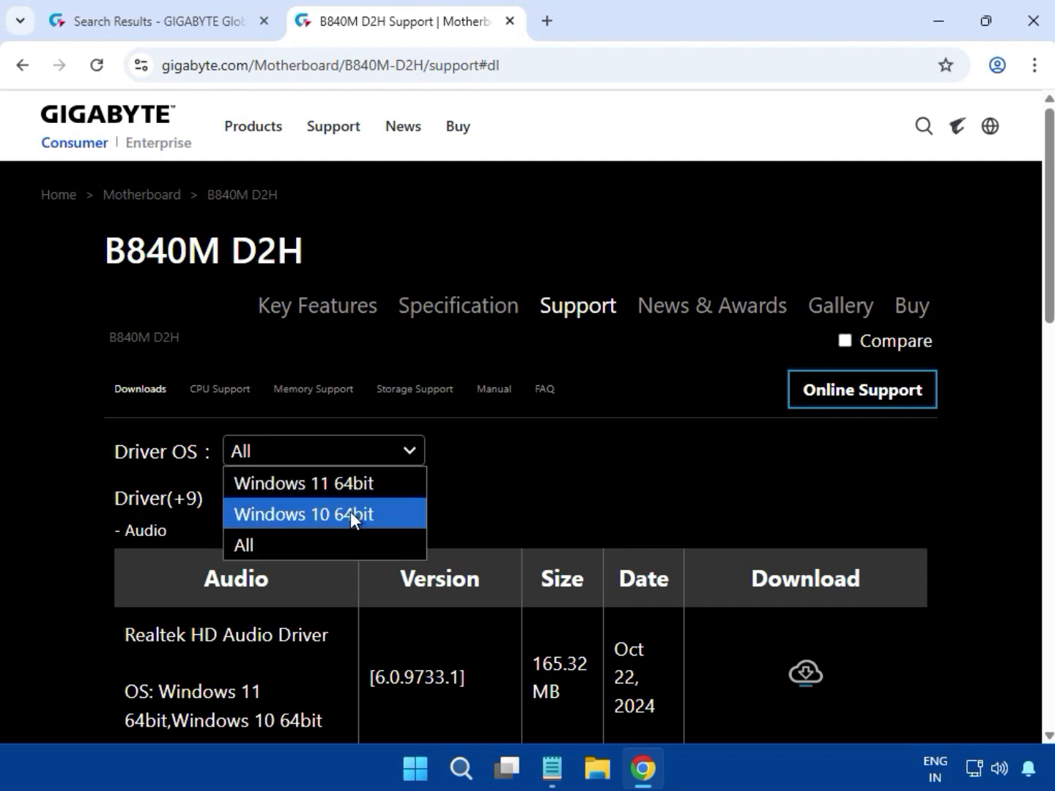
{"action": "left_click", "coordinate": [274, 484]}
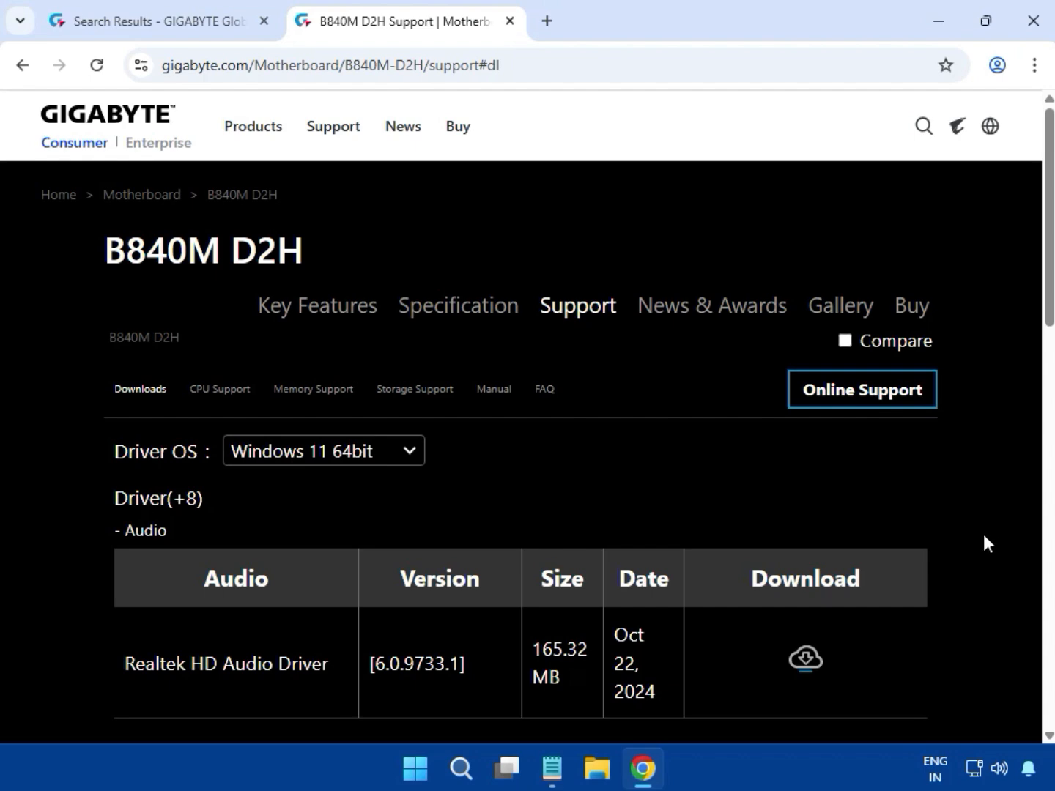
{"action": "scroll", "coordinate": [983, 543], "scroll_direction": "down", "scroll_amount": 5}
{"action": "scroll", "coordinate": [984, 543], "scroll_direction": "up", "scroll_amount": 2}
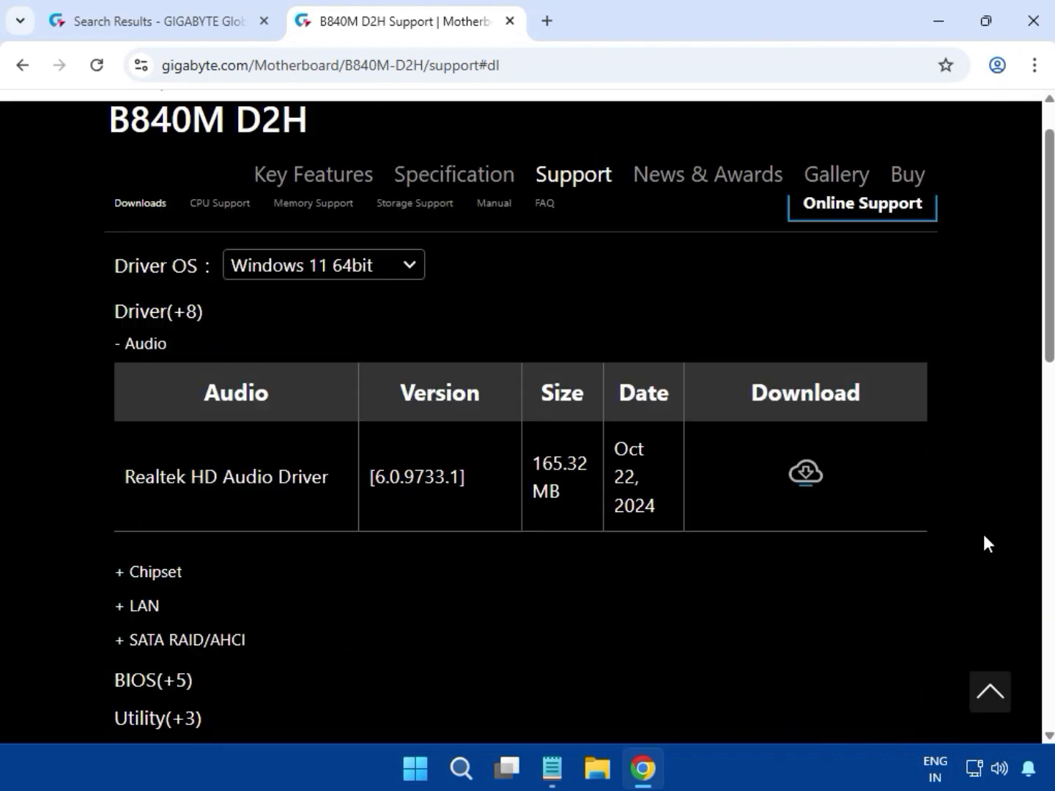
{"action": "scroll", "coordinate": [984, 543], "scroll_direction": "up", "scroll_amount": 2}
{"action": "scroll", "coordinate": [983, 543], "scroll_direction": "down", "scroll_amount": 1}
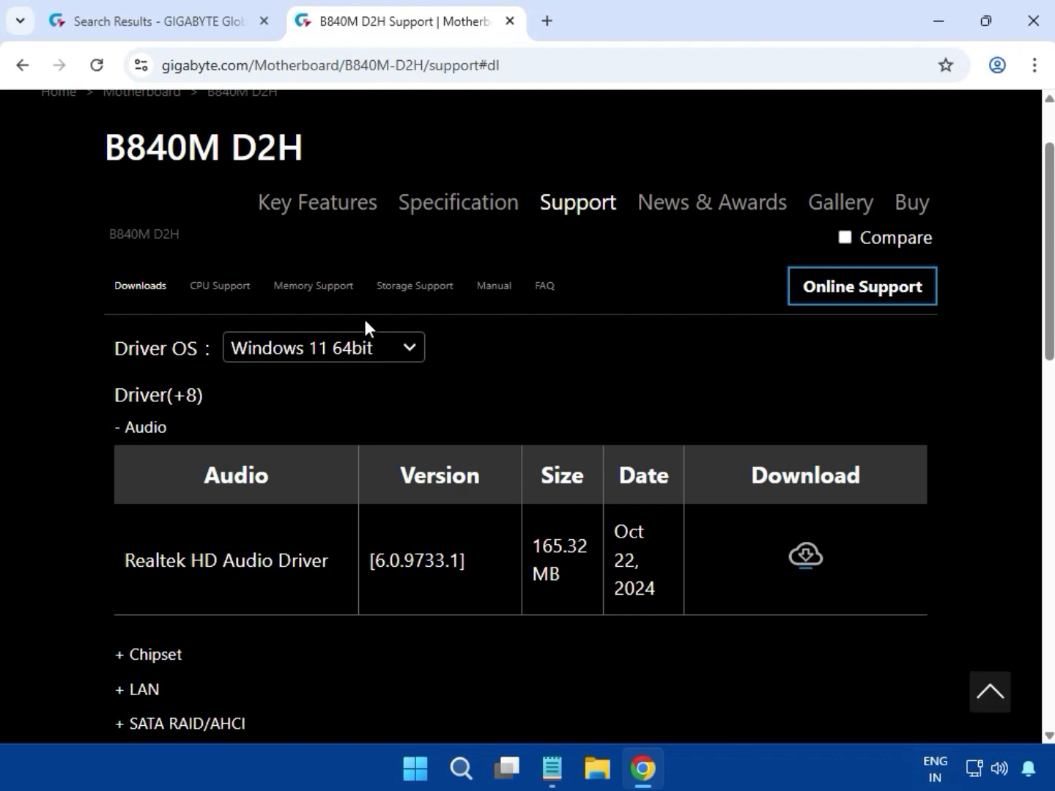
{"action": "left_click", "coordinate": [377, 353]}
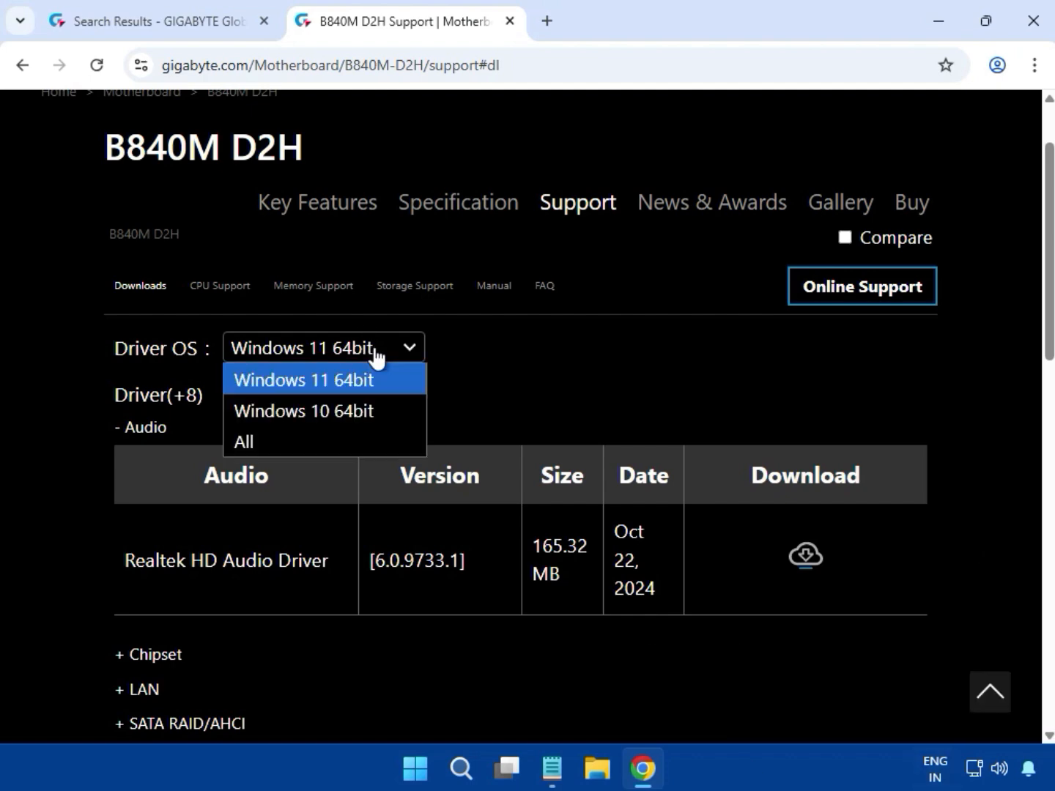
{"action": "left_click", "coordinate": [884, 392]}
Download the Realtek HD Audio Driver, version 6.0.9733.1, from the Audio section.
{"action": "left_click_drag", "start_coordinate": [178, 430], "coordinate": [105, 433]}
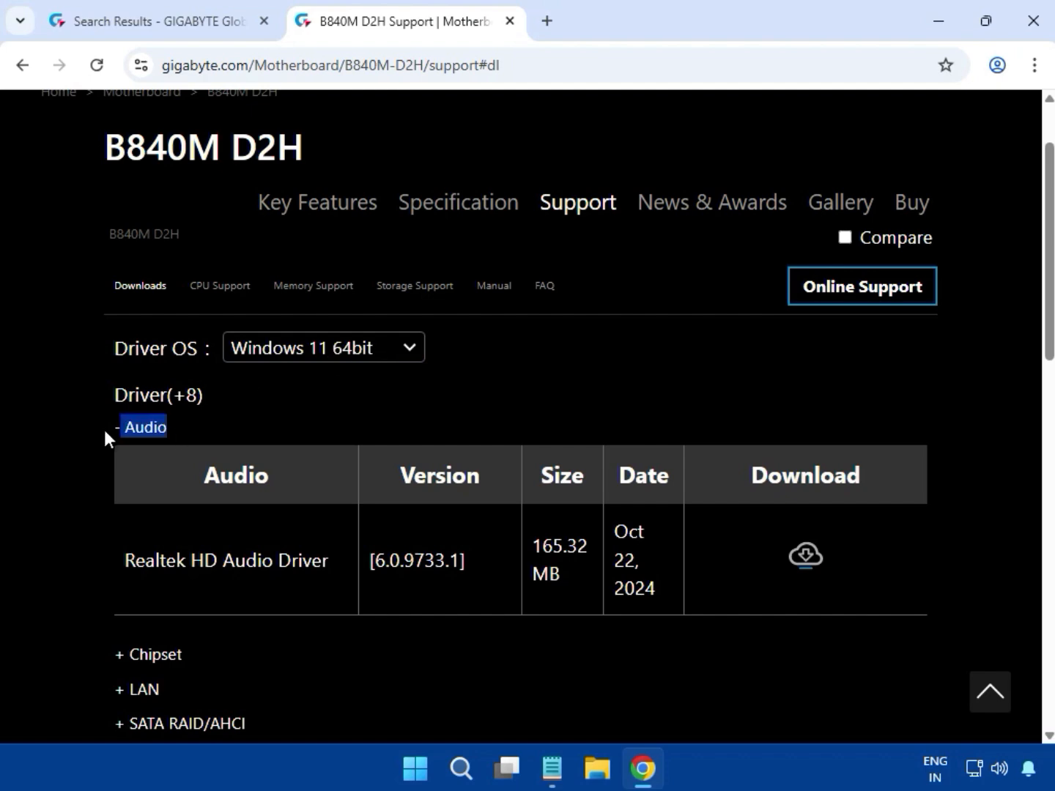
{"action": "left_click_drag", "start_coordinate": [136, 559], "coordinate": [329, 568]}
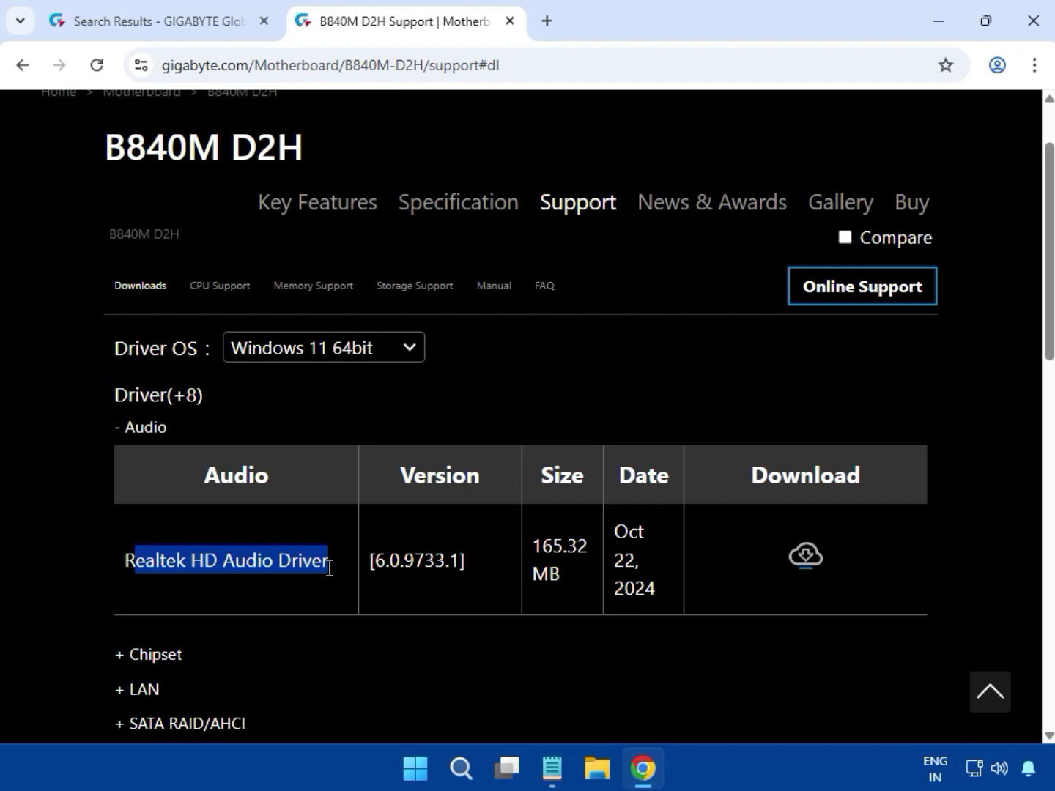
{"action": "left_click", "coordinate": [254, 562]}
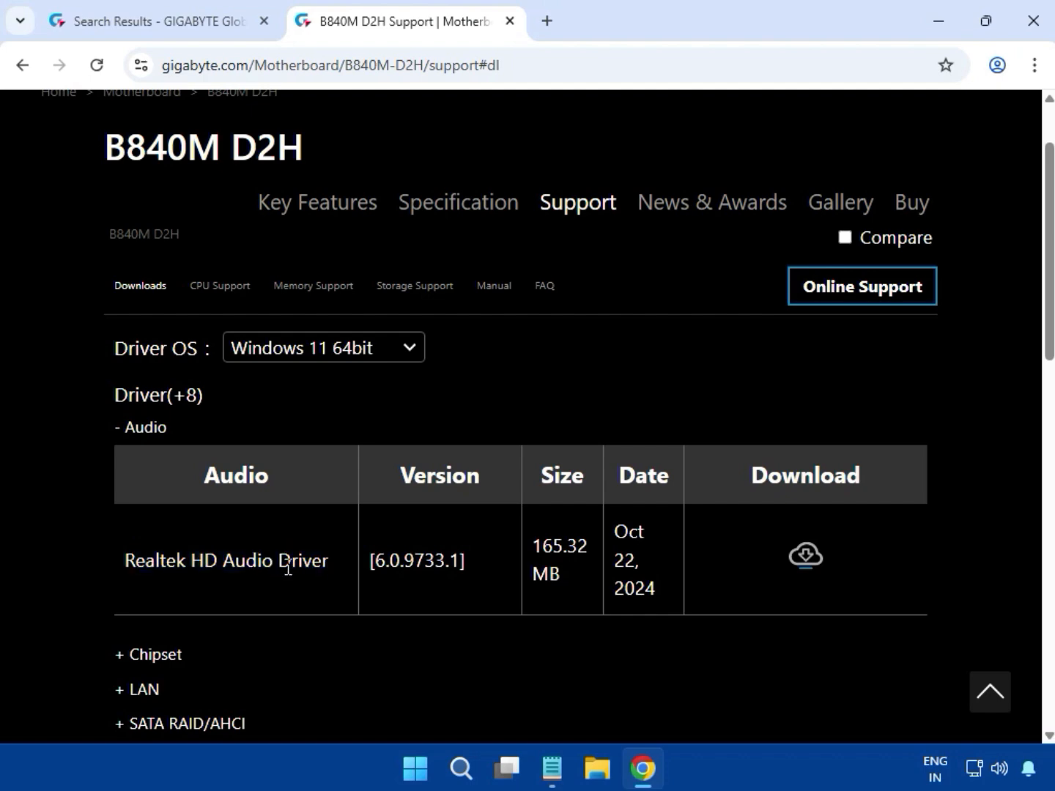
{"action": "left_click", "coordinate": [802, 557]}
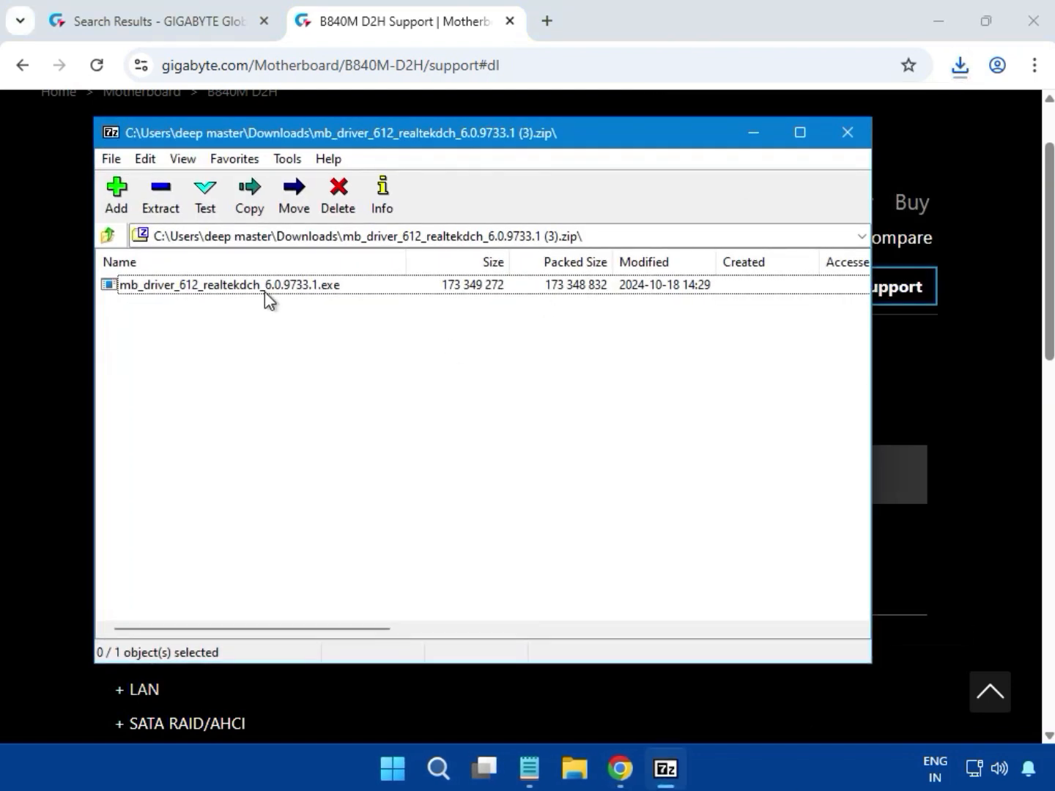
Run the audio installer mb_driver_612_realtekdch_6.0.9733.1.exe from the archive, allow it to make changes, and close the archive window.
{"action": "double_click", "coordinate": [326, 285]}
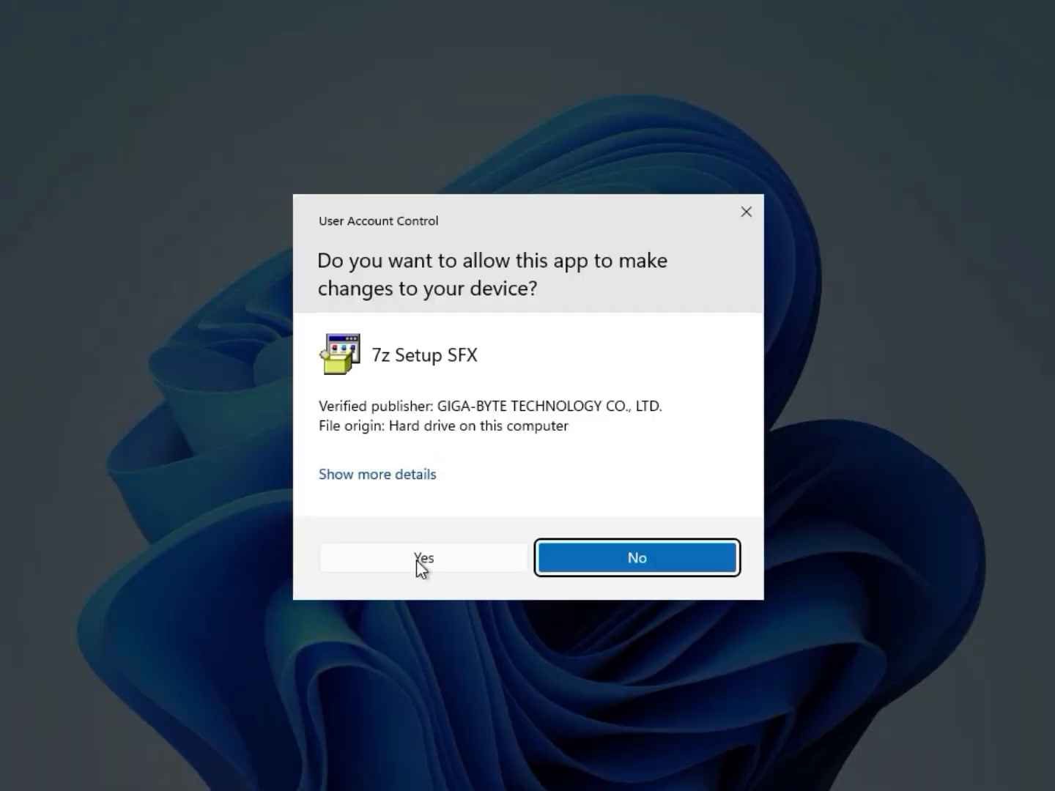
{"action": "left_click", "coordinate": [418, 565]}
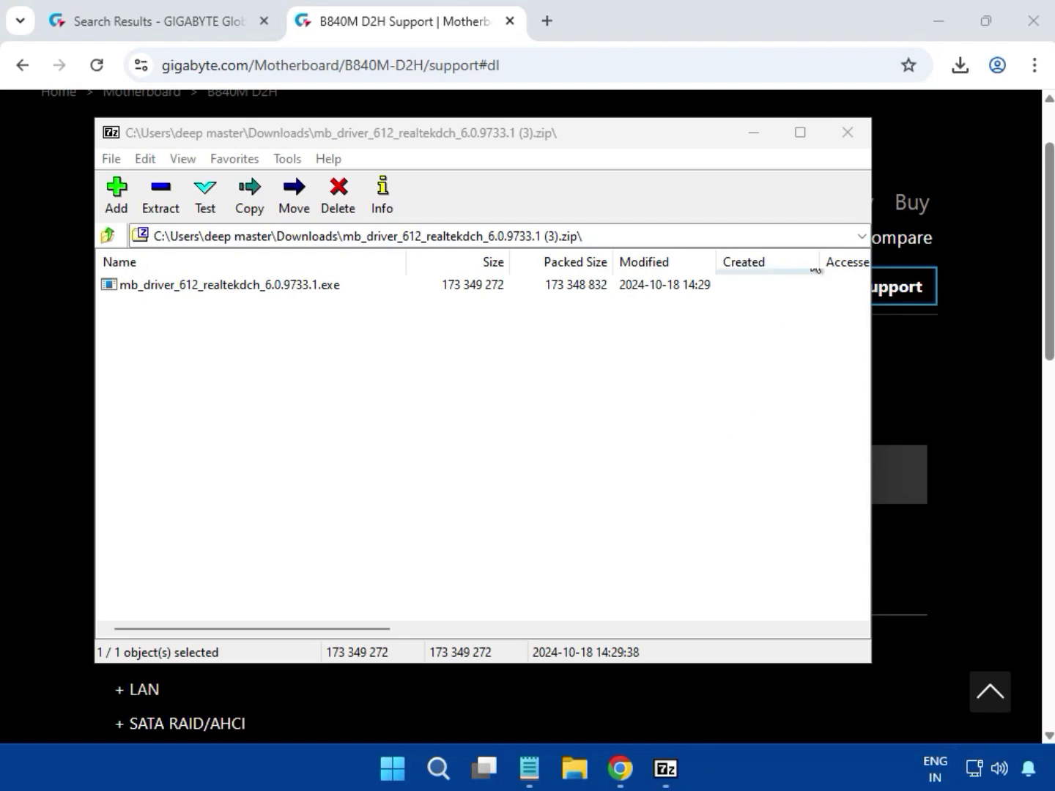
{"action": "left_click", "coordinate": [857, 139]}
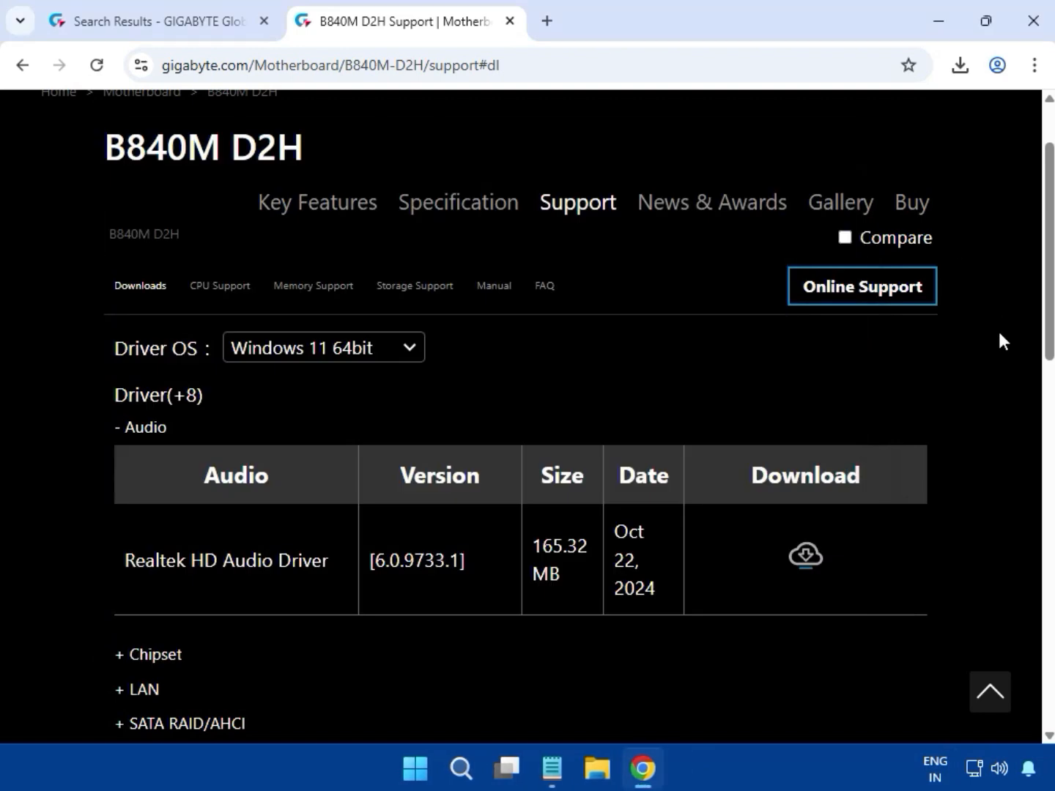
Expand the Chipset section and download the AMD Chipset Driver, version 7.03.21.2116.
{"action": "scroll", "coordinate": [850, 494], "scroll_direction": "down", "scroll_amount": 5}
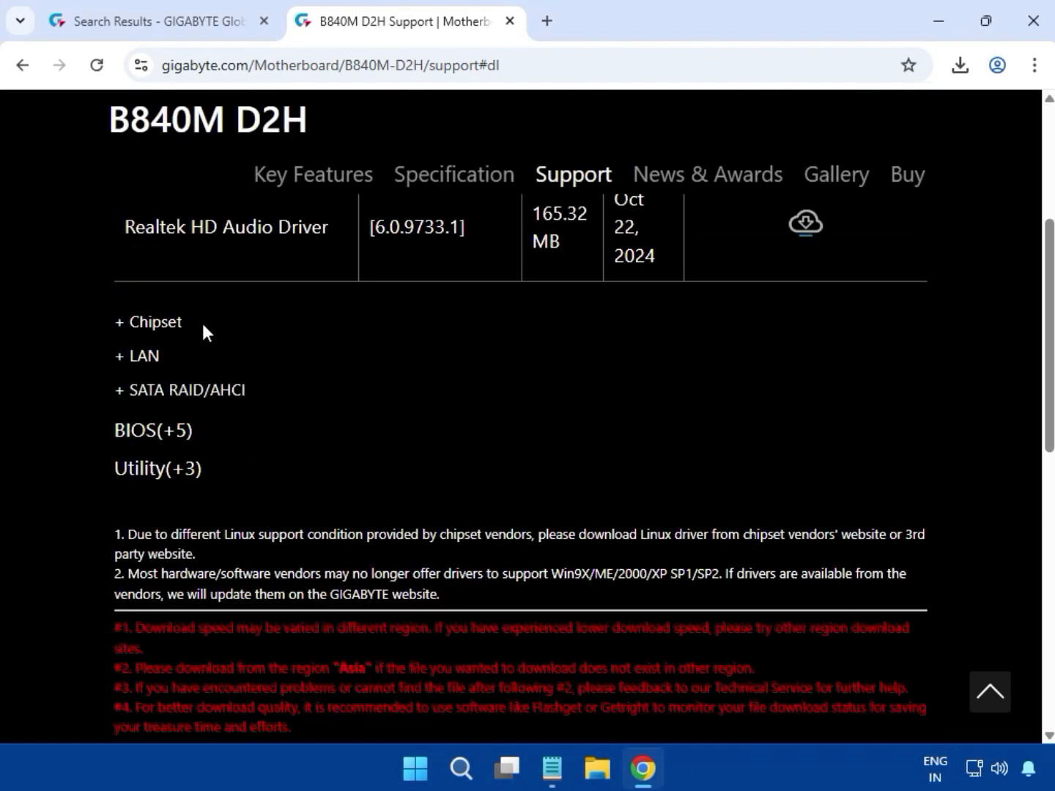
{"action": "double_click", "coordinate": [133, 326]}
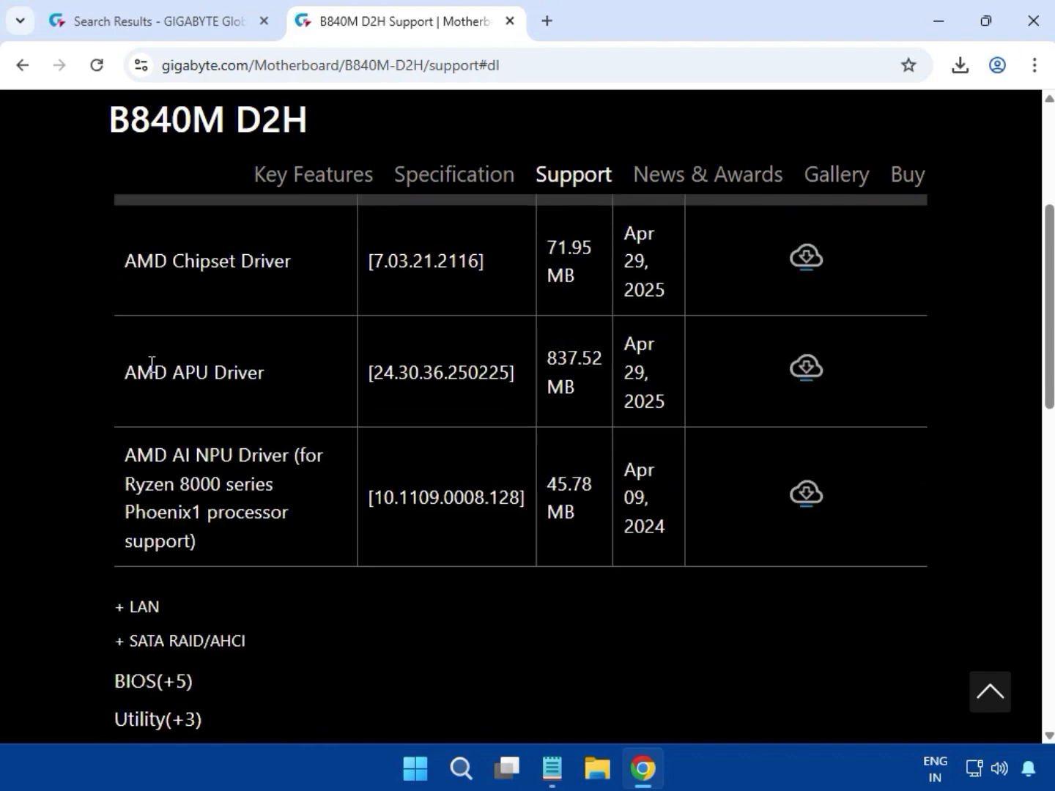
{"action": "scroll", "coordinate": [154, 368], "scroll_direction": "up", "scroll_amount": 1}
{"action": "left_click_drag", "start_coordinate": [122, 367], "coordinate": [463, 365]}
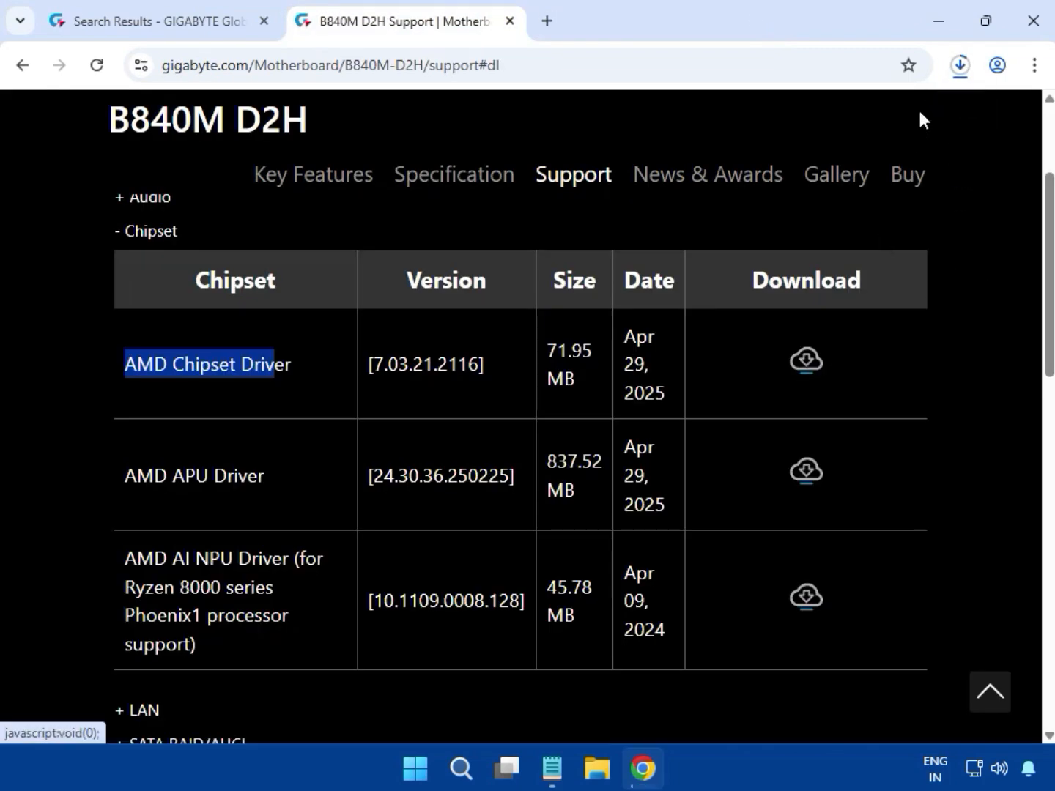
Open the downloaded chipset archive, run mb_driver_597_chipset_7.03.21.2116.exe with permission to make changes, and close the archive window.
{"action": "left_click", "coordinate": [959, 67]}
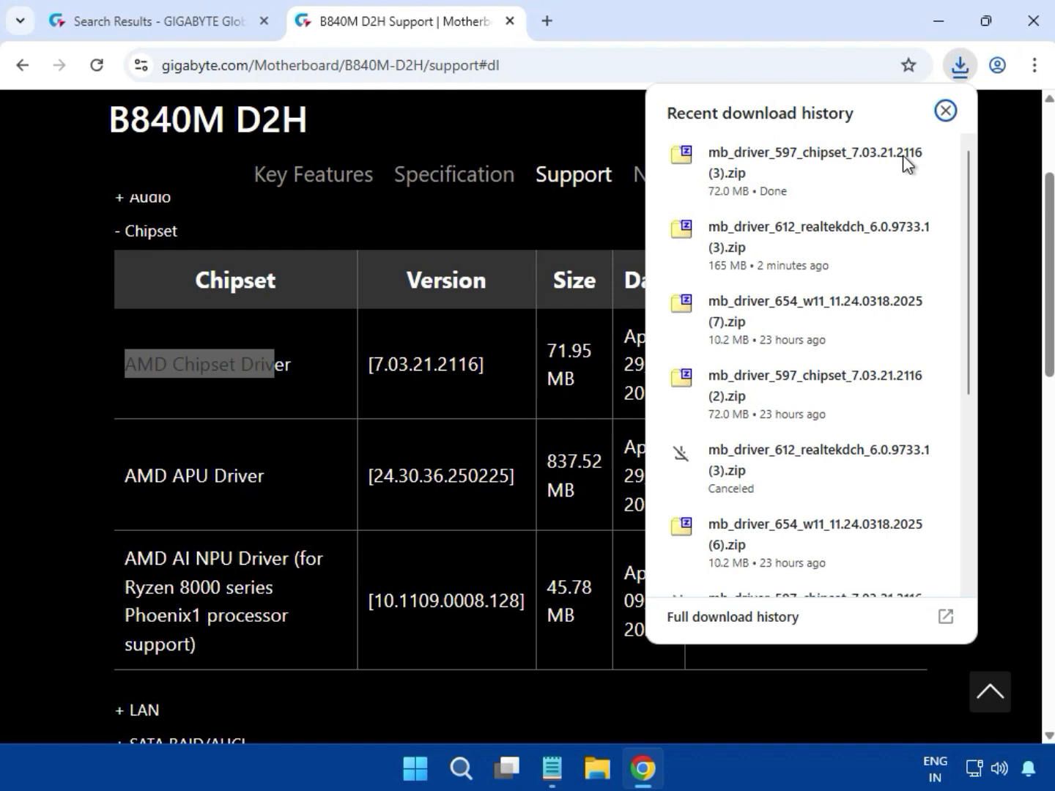
{"action": "left_click", "coordinate": [822, 171]}
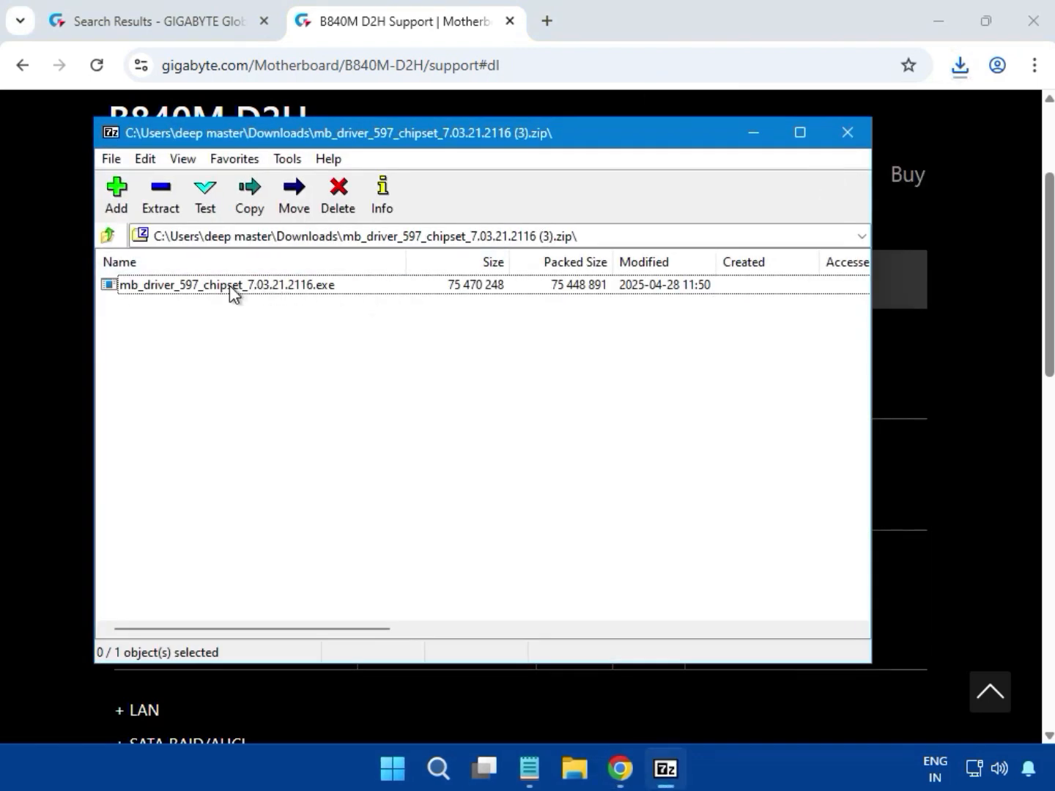
{"action": "double_click", "coordinate": [320, 284]}
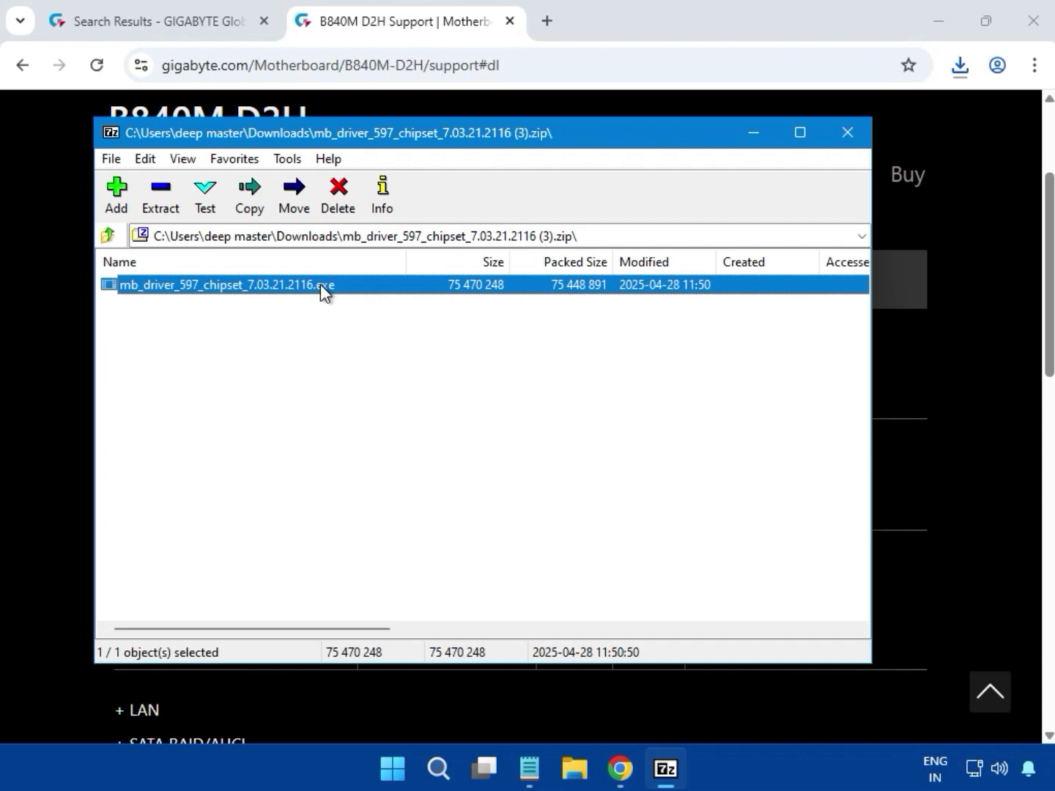
{"action": "double_click", "coordinate": [320, 284]}
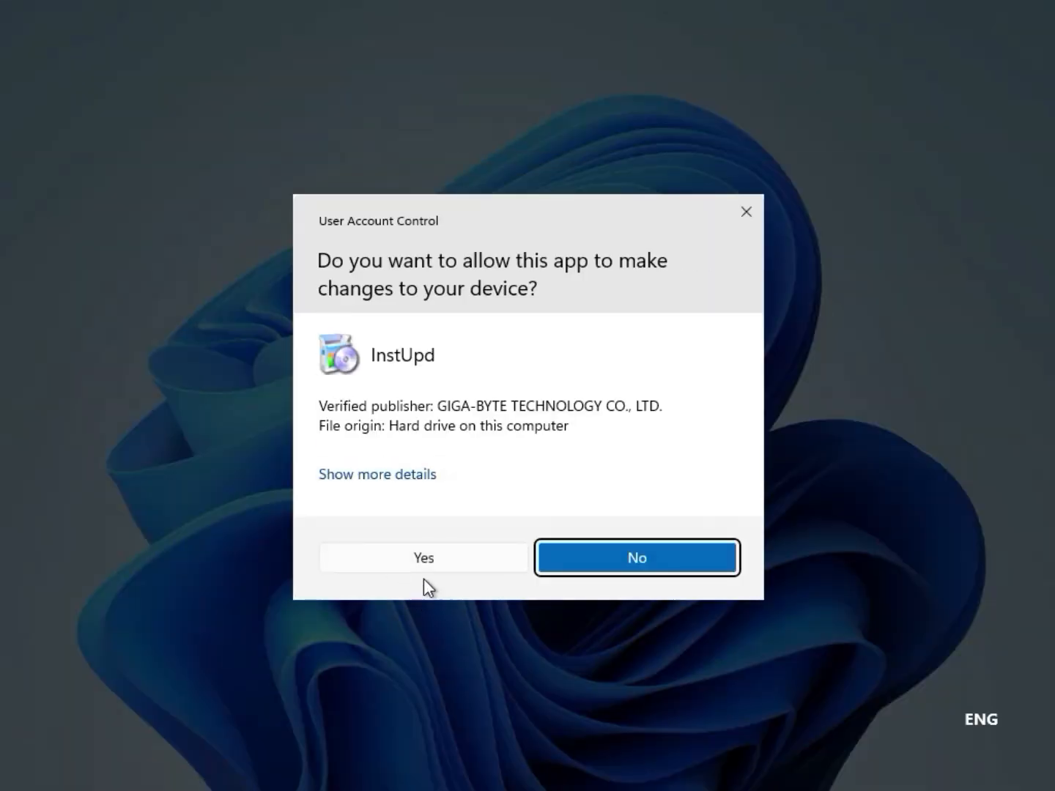
{"action": "left_click", "coordinate": [431, 563]}
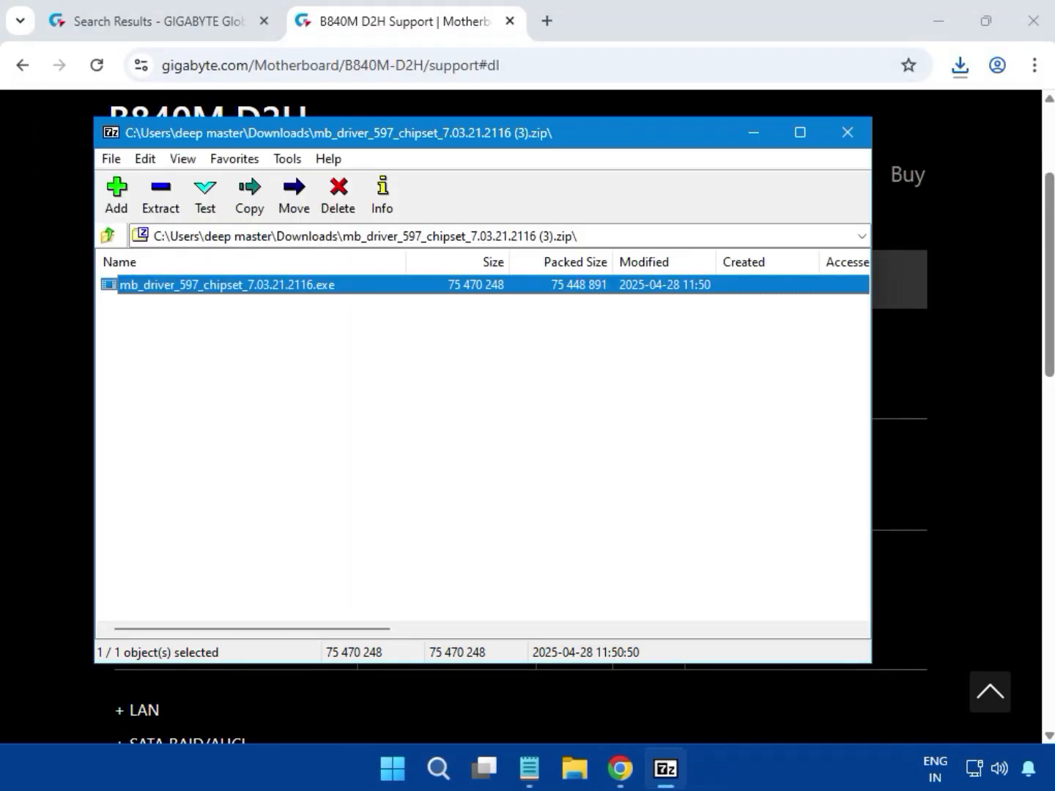
{"action": "left_click", "coordinate": [848, 139]}
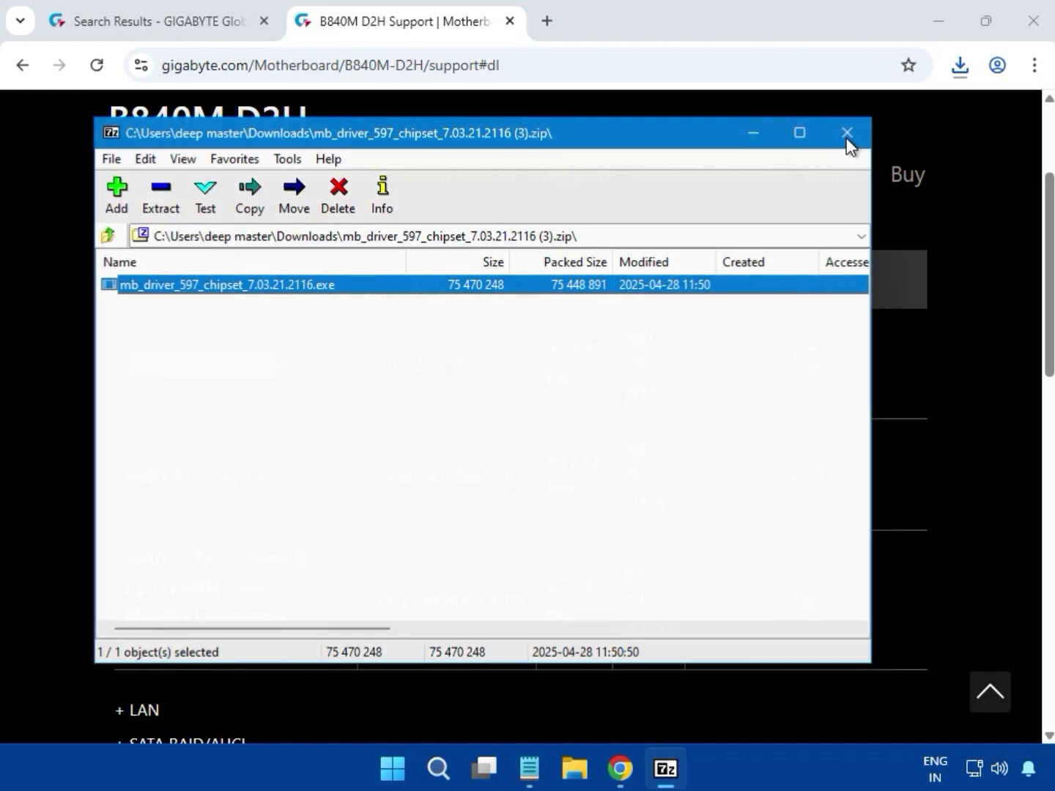
Expand the LAN section and download the Realtek LAN Driver, version 11.24.0318.2025.
{"action": "left_click", "coordinate": [985, 351]}
{"action": "scroll", "coordinate": [938, 469], "scroll_direction": "down", "scroll_amount": 2}
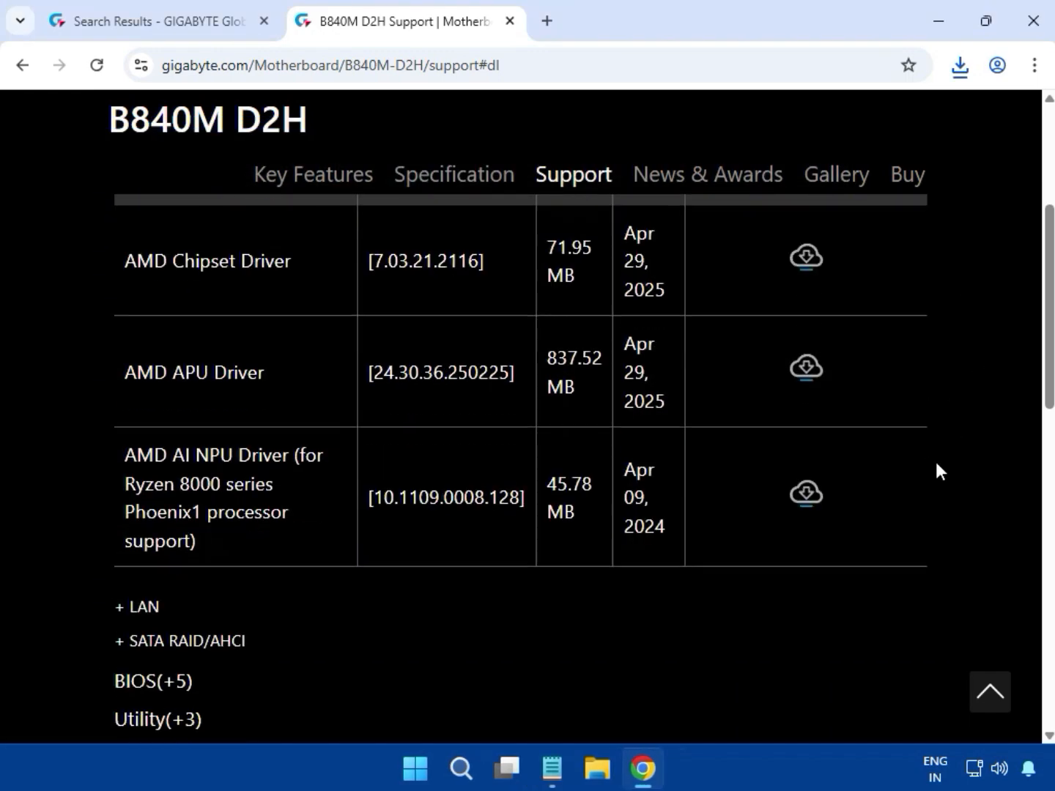
{"action": "scroll", "coordinate": [937, 463], "scroll_direction": "up", "scroll_amount": 5}
{"action": "scroll", "coordinate": [938, 464], "scroll_direction": "down", "scroll_amount": 5}
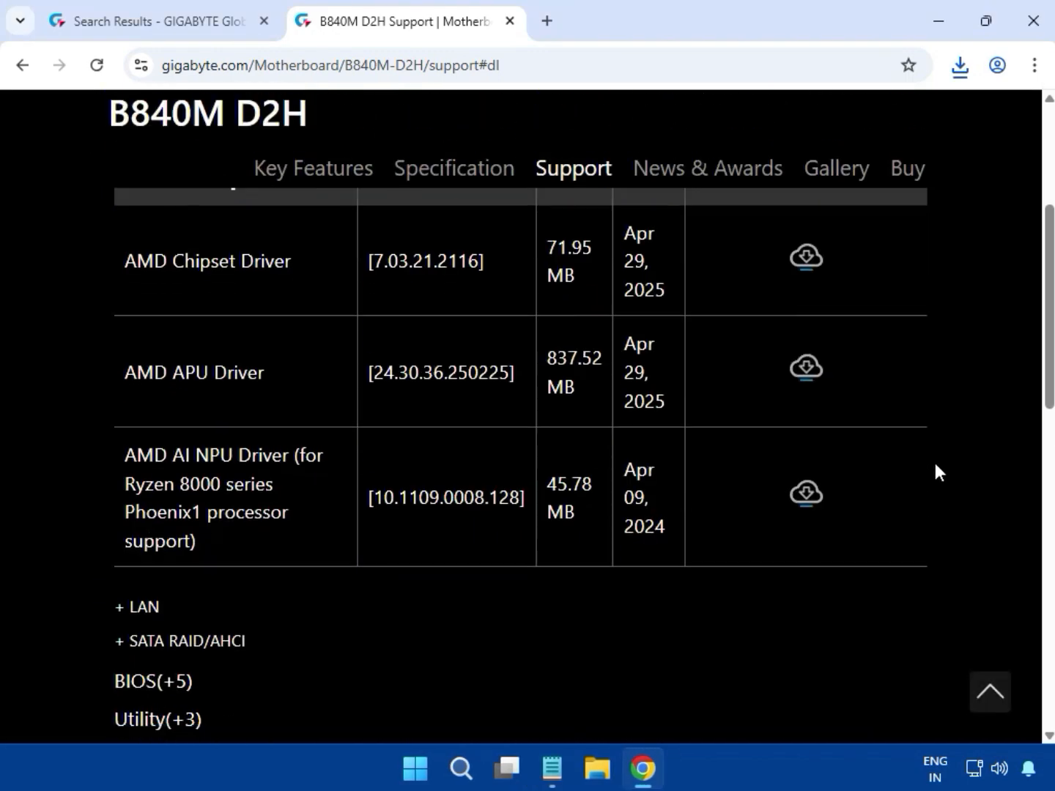
{"action": "scroll", "coordinate": [935, 469], "scroll_direction": "down", "scroll_amount": 2}
{"action": "left_click_drag", "start_coordinate": [169, 508], "coordinate": [124, 507]}
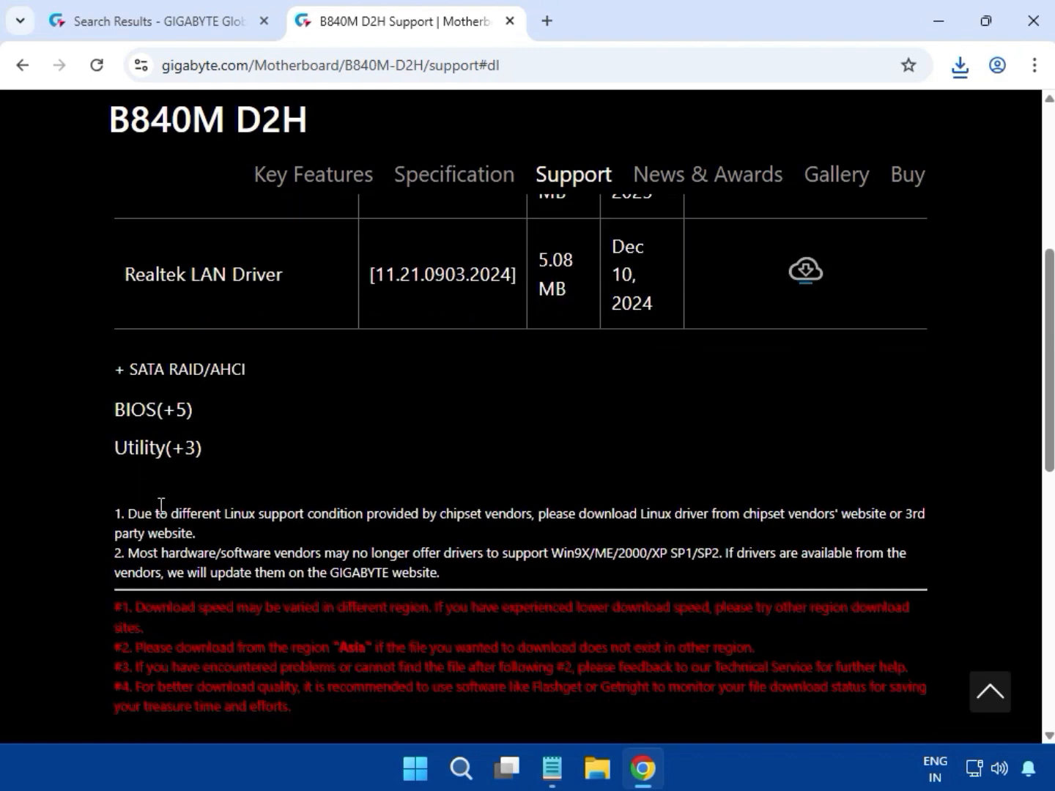
{"action": "left_click_drag", "start_coordinate": [127, 392], "coordinate": [282, 392]}
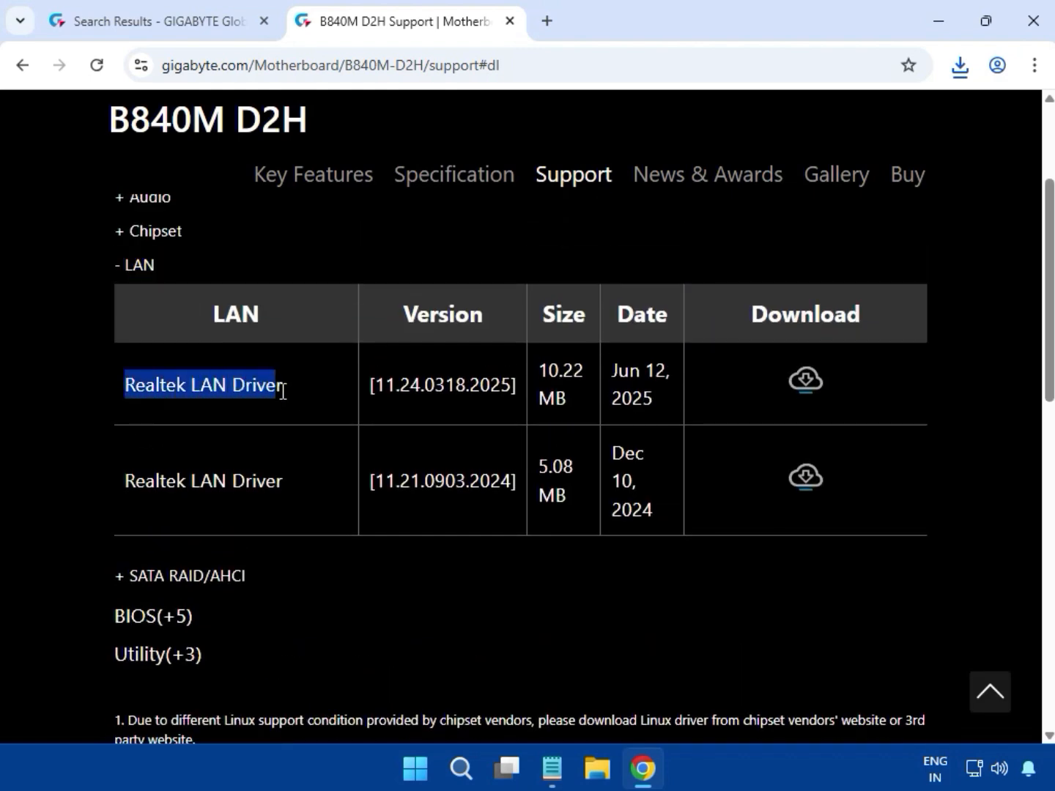
{"action": "left_click_drag", "start_coordinate": [546, 372], "coordinate": [578, 404]}
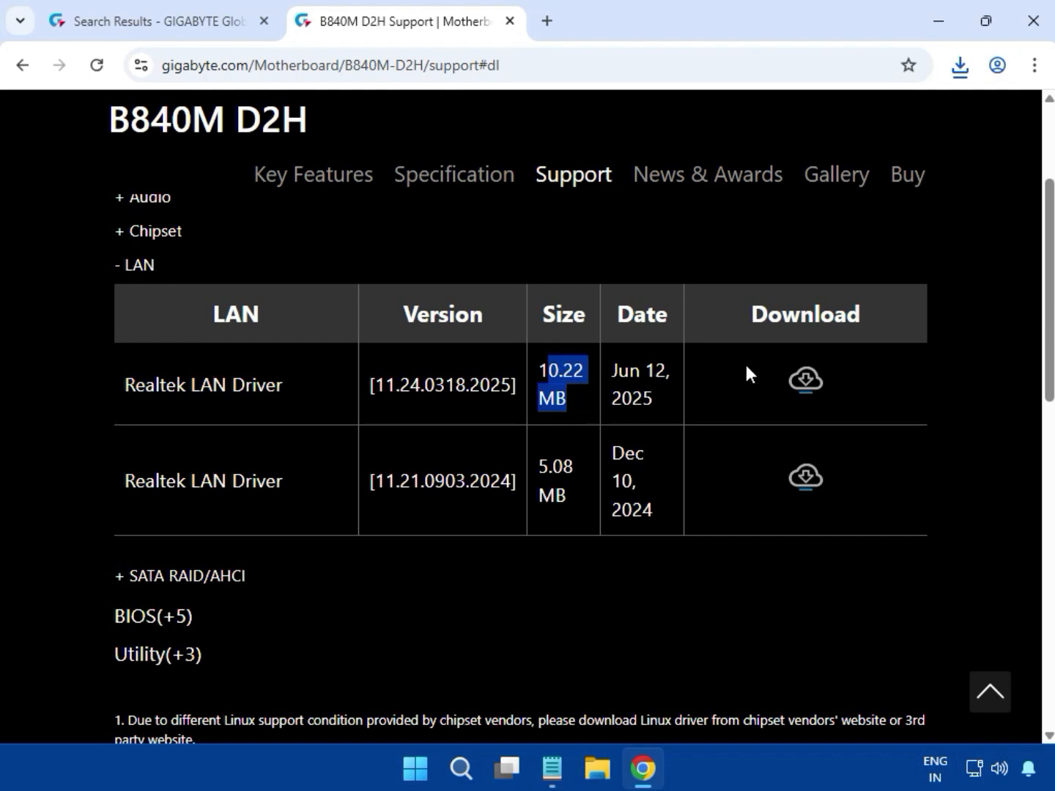
{"action": "left_click", "coordinate": [804, 378]}
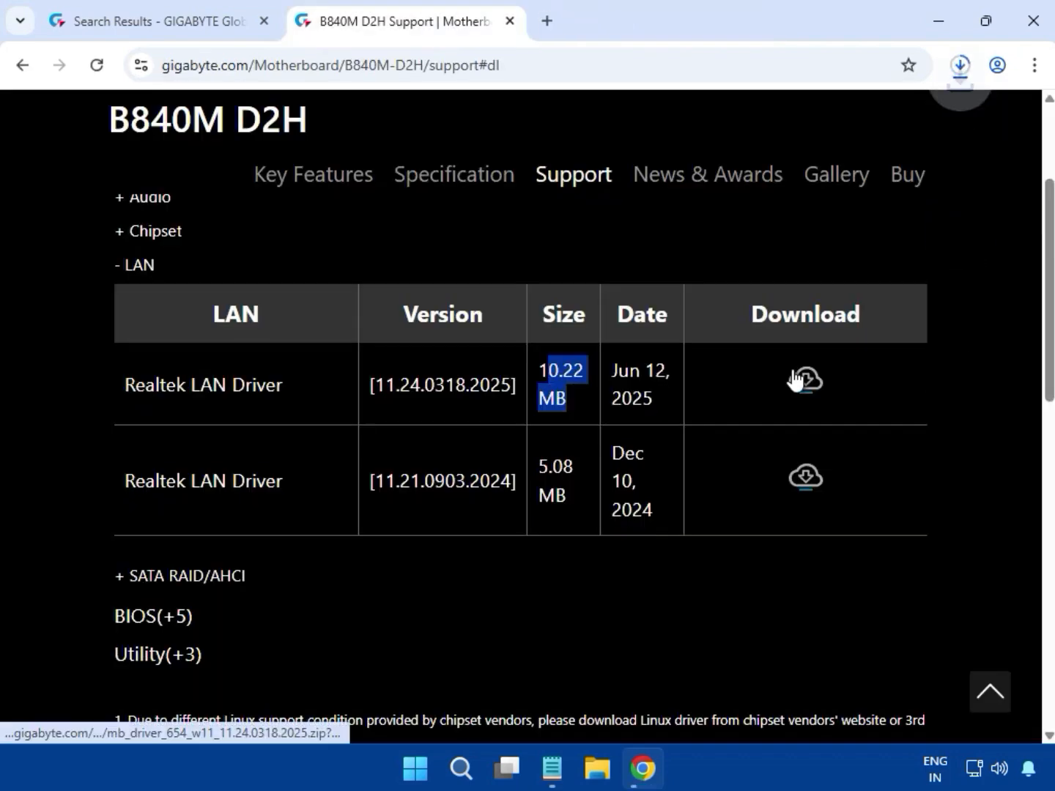
Open mb_driver_654_w11_11.24.0318.2025 (6).zip from the download history, run its LAN driver installer, and allow it to make changes.
{"action": "left_click", "coordinate": [959, 66]}
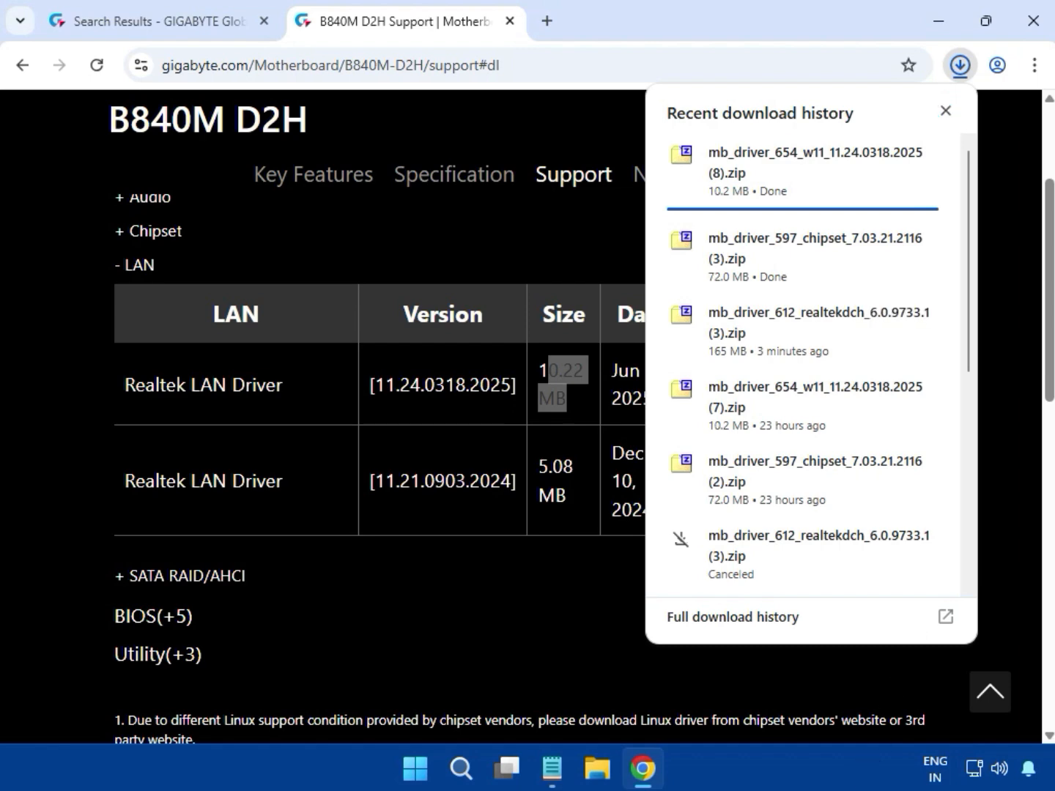
{"action": "scroll", "coordinate": [742, 395], "scroll_direction": "down", "scroll_amount": 5}
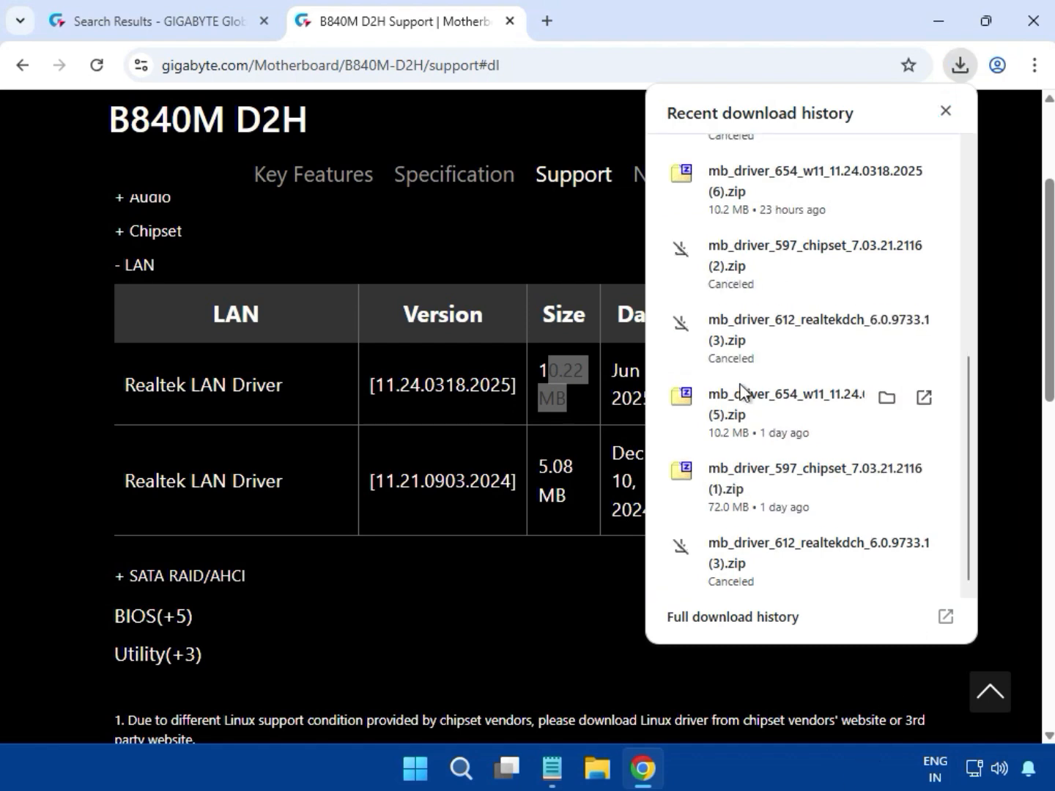
{"action": "left_click", "coordinate": [794, 199]}
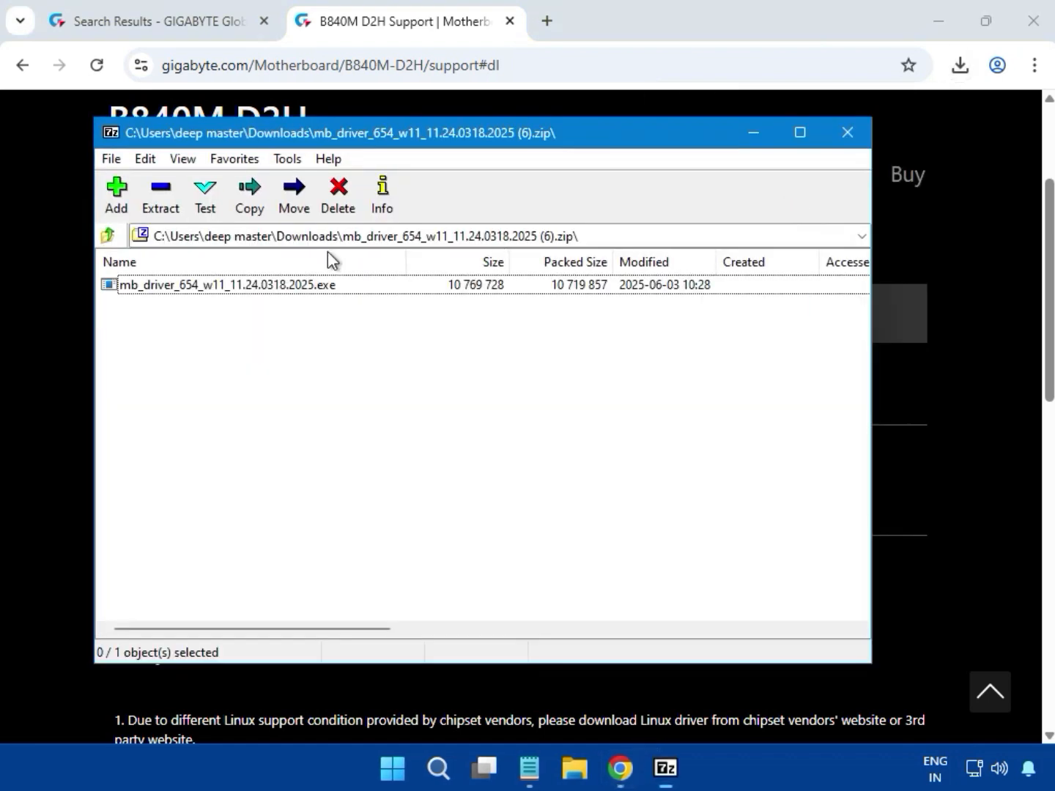
{"action": "left_click", "coordinate": [202, 289]}
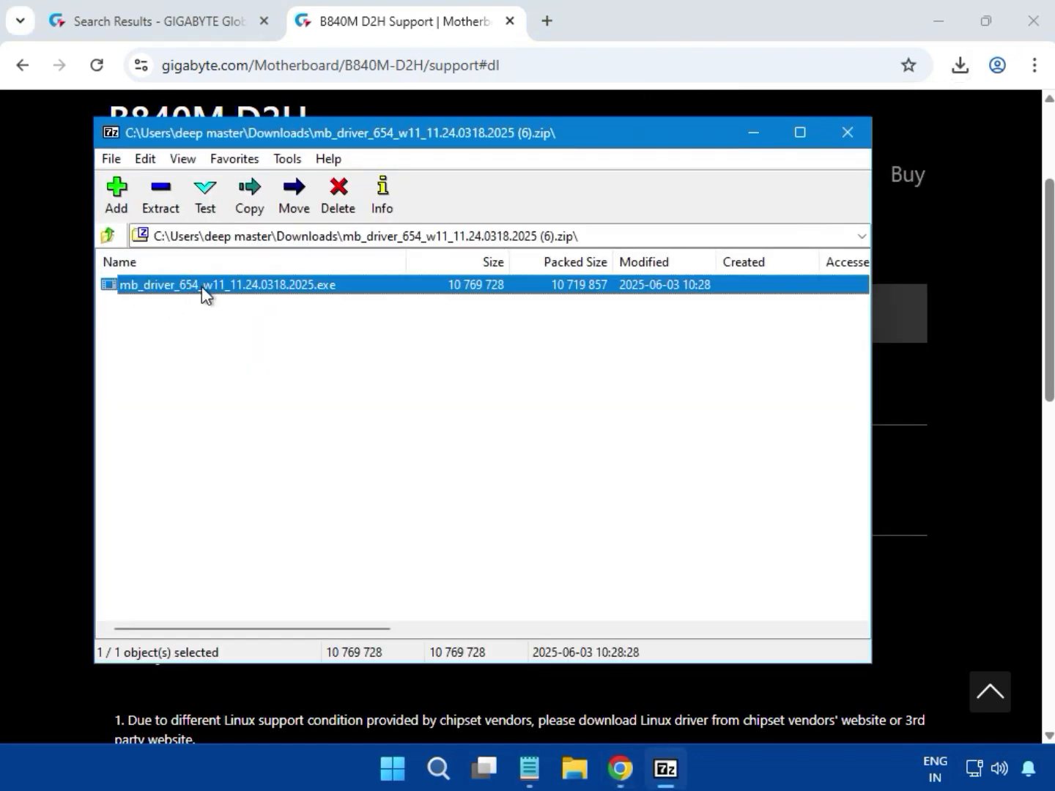
{"action": "double_click", "coordinate": [294, 292]}
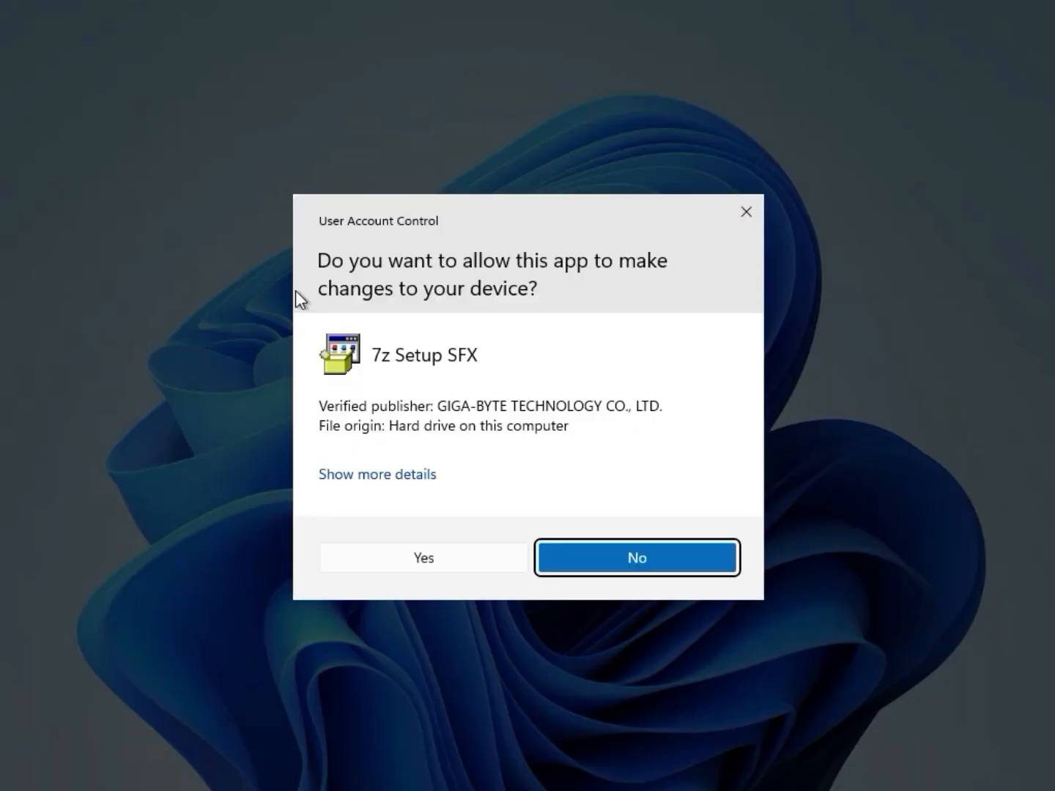
{"action": "left_click", "coordinate": [424, 561]}
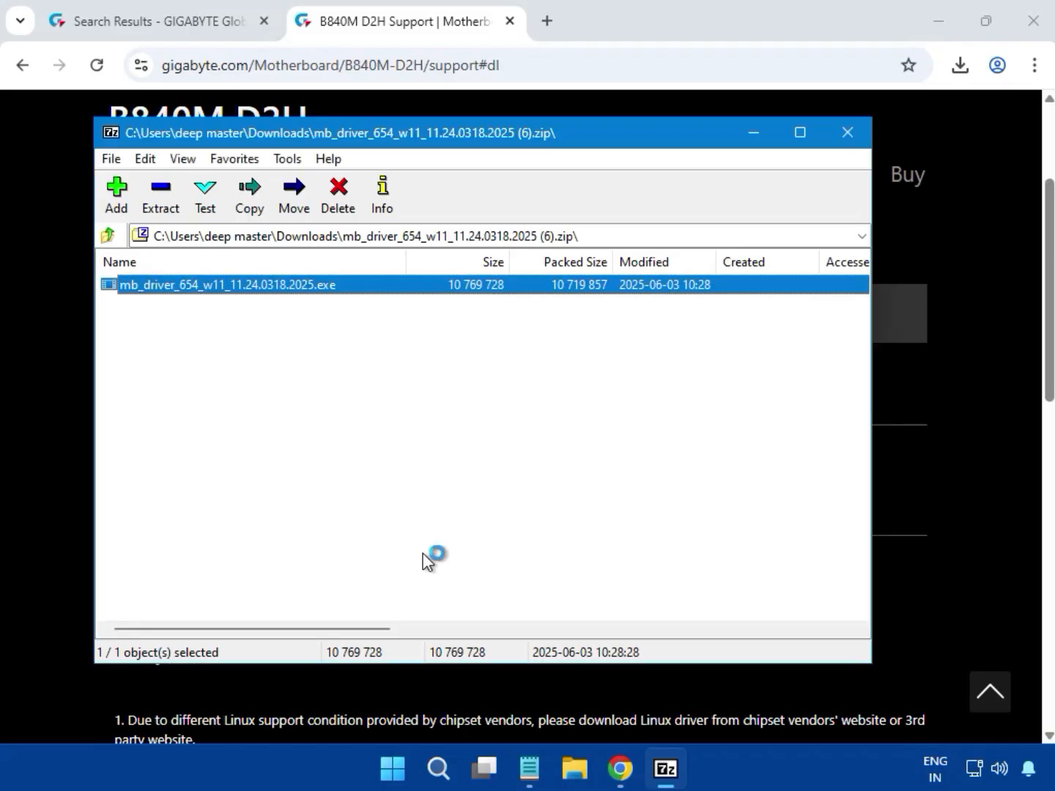